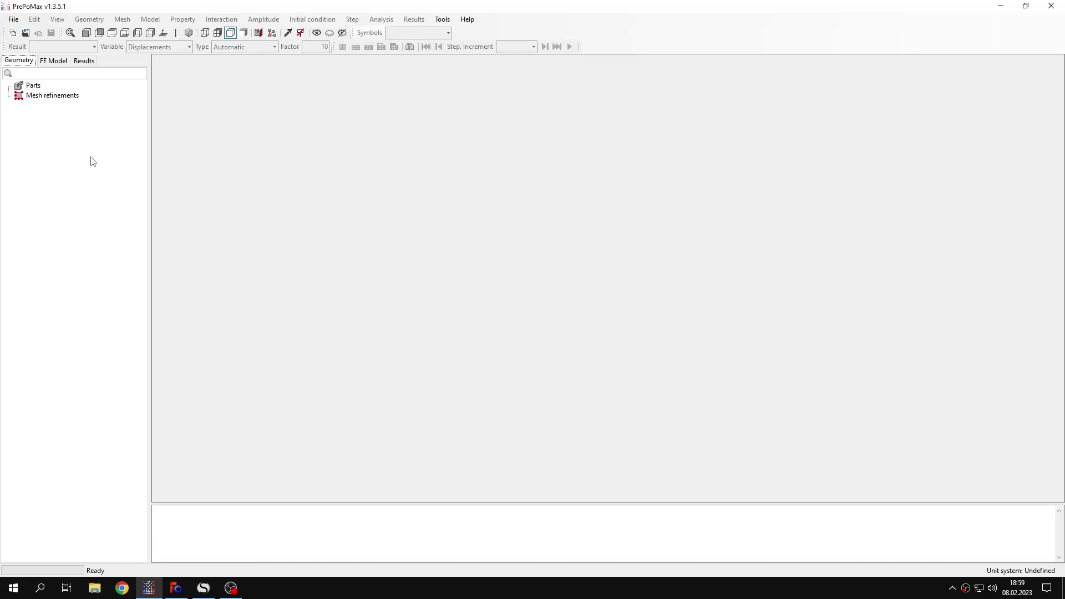
- Create a new 3D model using the mm, ton, s, °C unit system
{"action": "left_click", "coordinate": [13, 33]}
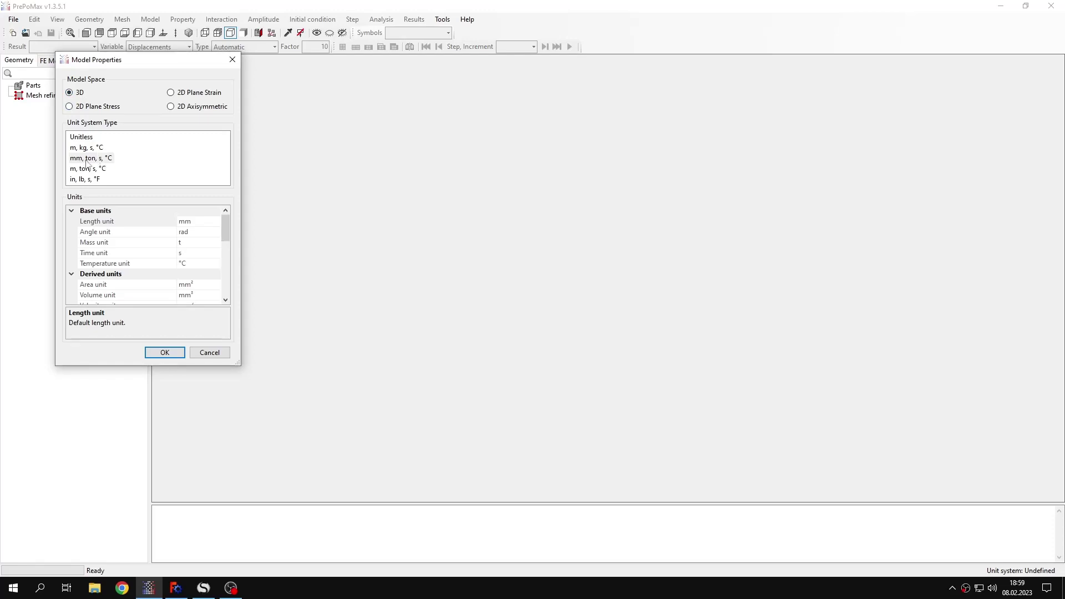
{"action": "left_click", "coordinate": [166, 351]}
- Import the 'Tutorial 31 - preloaded plate frequency' file and frame the plate in the view
{"action": "left_click", "coordinate": [39, 33]}
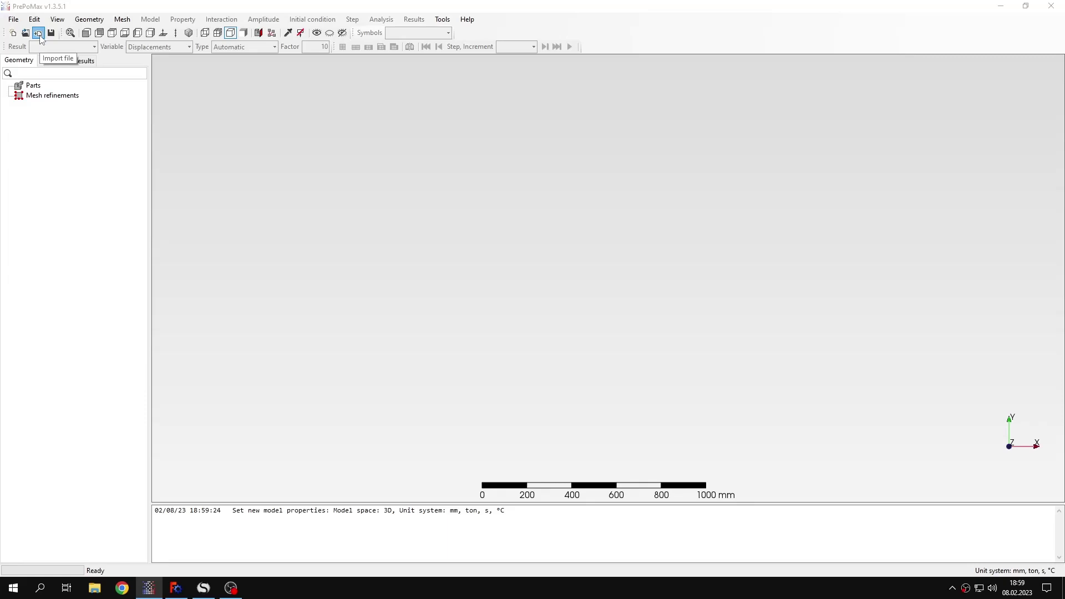
{"action": "scroll", "coordinate": [289, 222], "scroll_direction": "down", "scroll_amount": 5}
{"action": "left_click", "coordinate": [183, 259]}
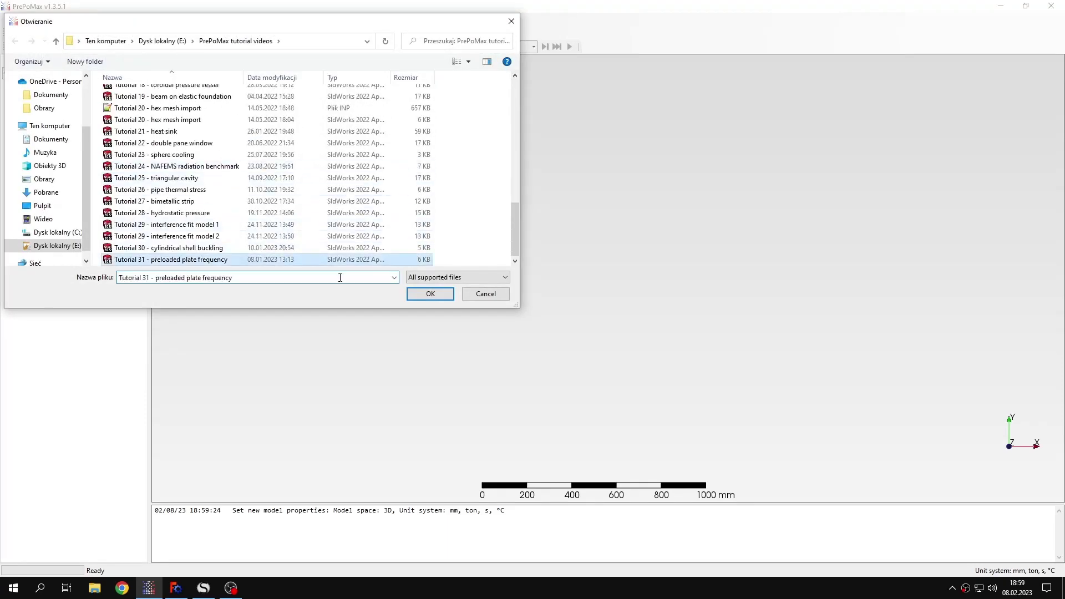
{"action": "left_click", "coordinate": [430, 294]}
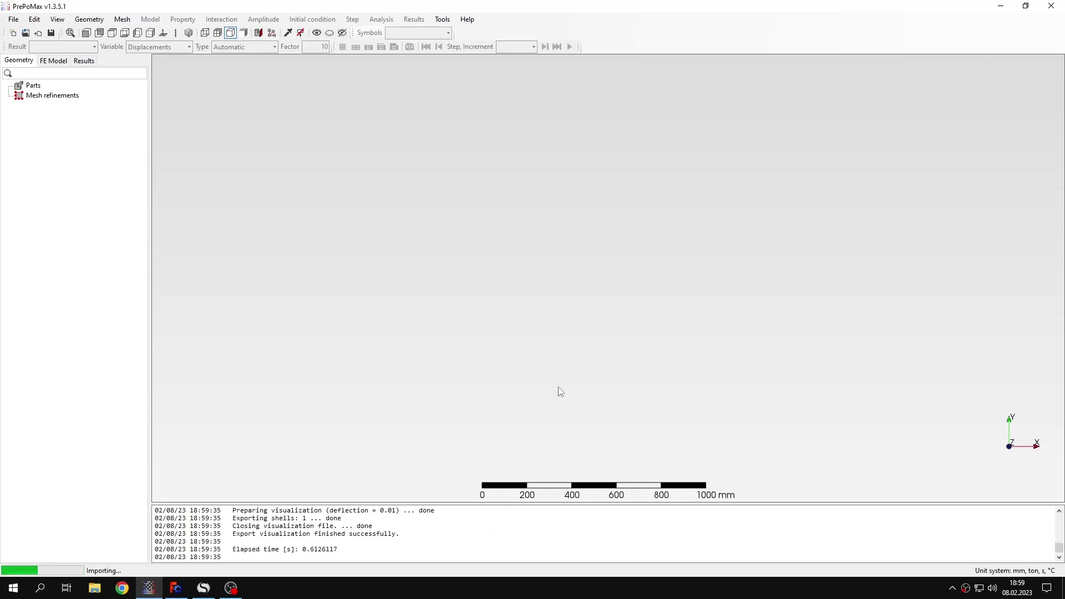
{"action": "middle_click_drag", "start_coordinate": [558, 387], "coordinate": [503, 295]}
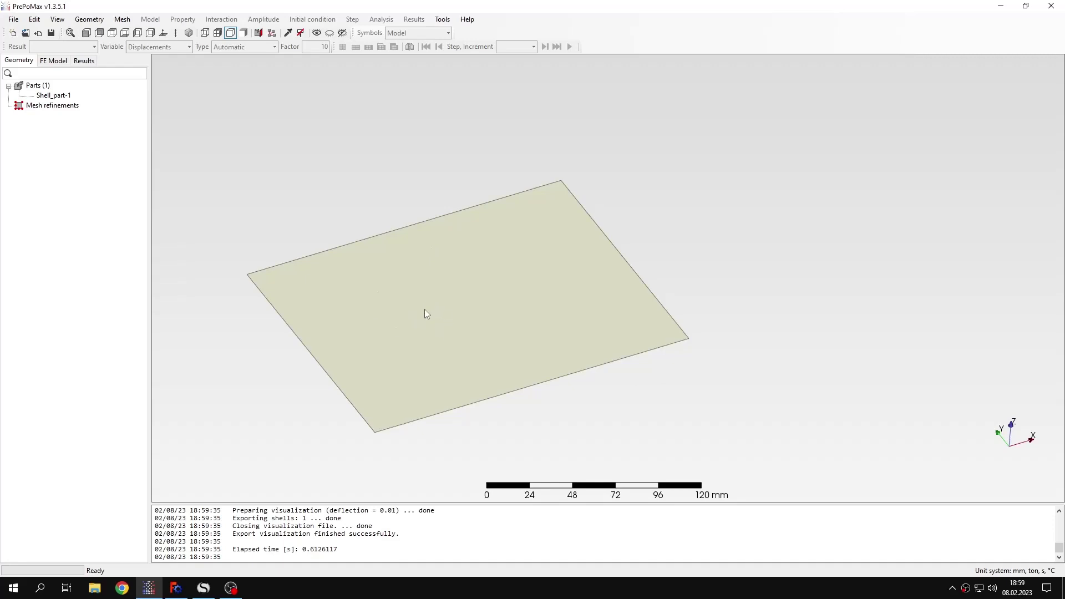
{"action": "middle_click_drag", "start_coordinate": [403, 327], "coordinate": [460, 322], "text": "shift"}
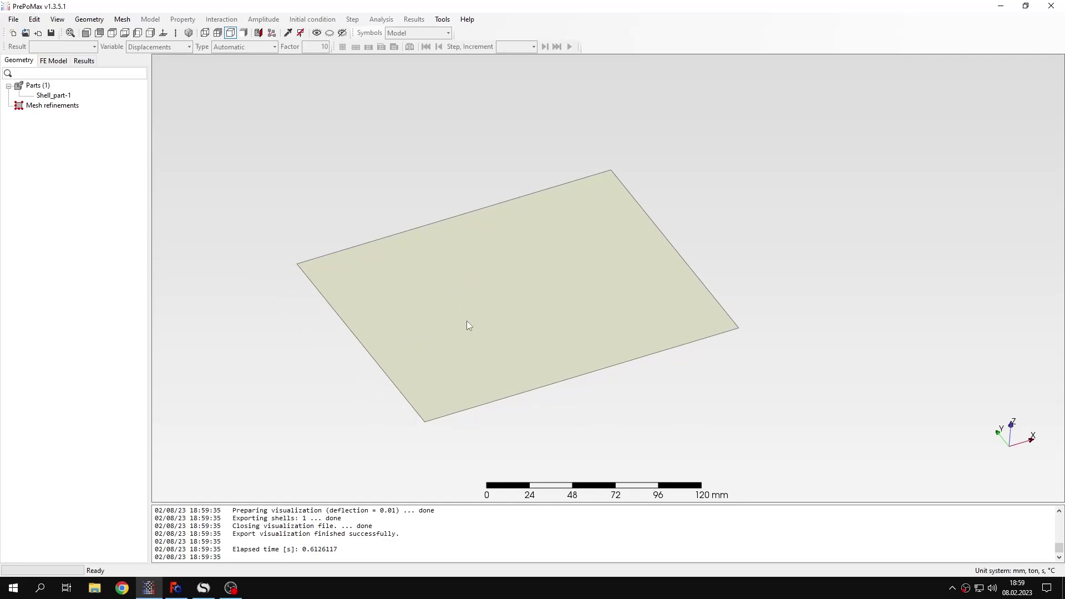
{"action": "scroll", "coordinate": [470, 322], "scroll_direction": "up", "scroll_amount": 1}
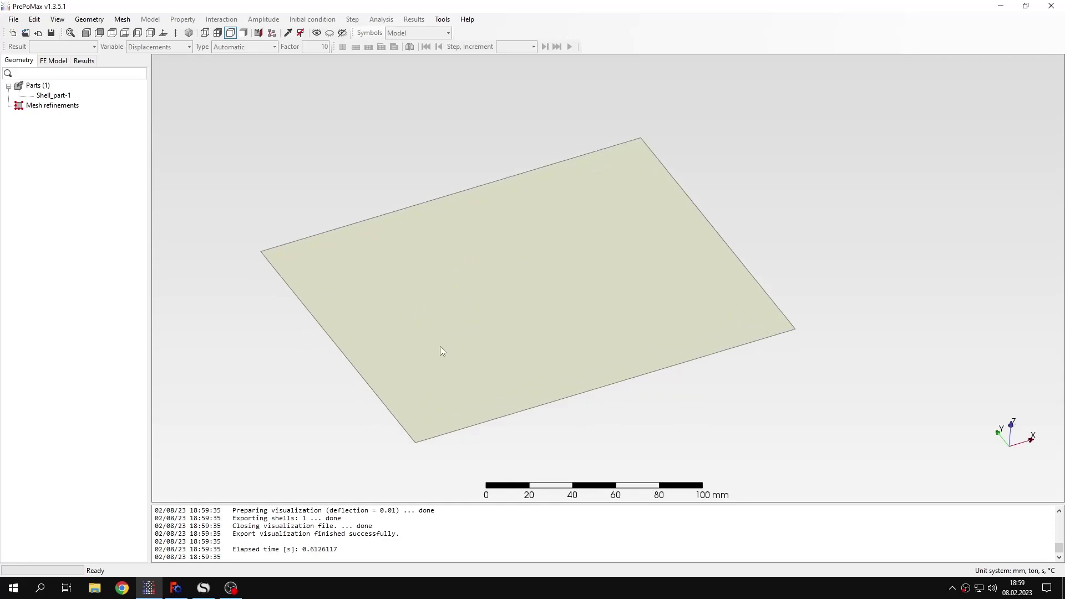
{"action": "middle_click_drag", "start_coordinate": [440, 346], "coordinate": [456, 339], "text": "shift"}
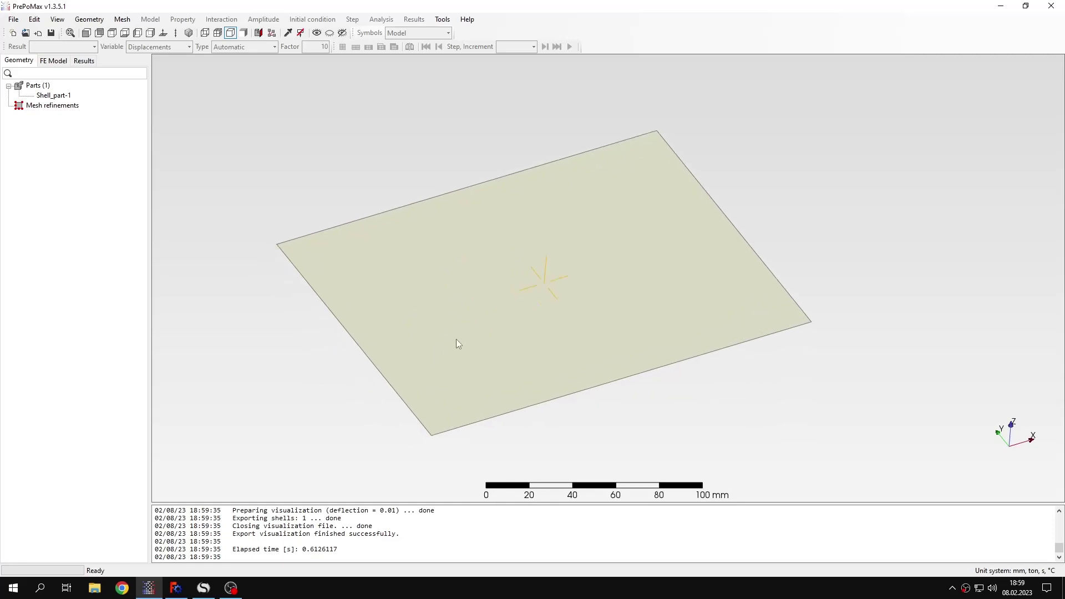
- Set the plate's meshing parameters to 5 mm max element size with quad-dominated mesh on
{"action": "right_click", "coordinate": [355, 259]}
{"action": "left_click", "coordinate": [390, 292]}
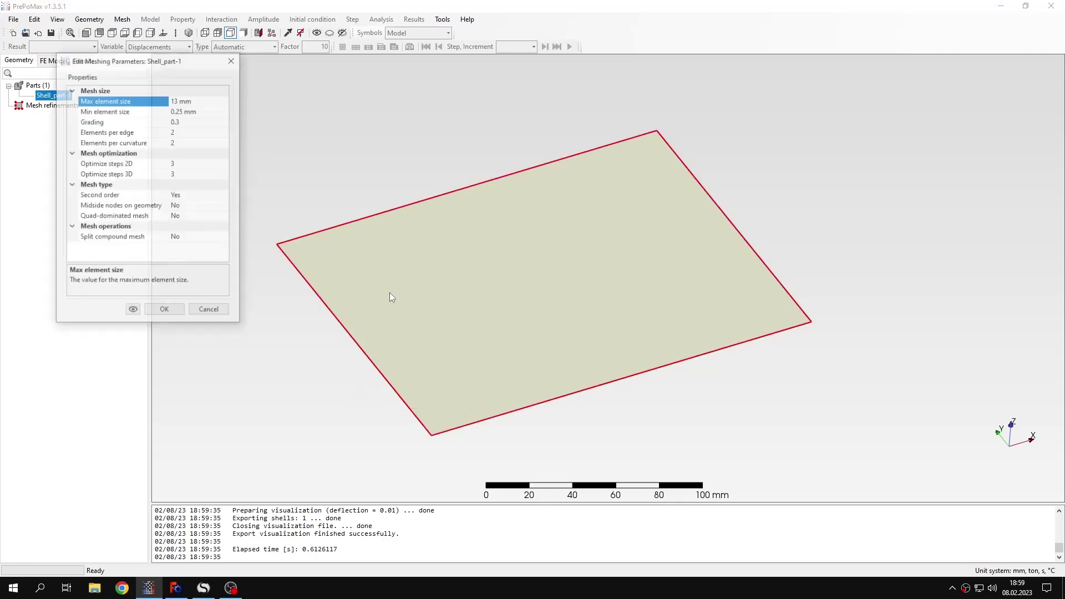
{"action": "double_click", "coordinate": [174, 101]}
{"action": "type", "text": "5"}
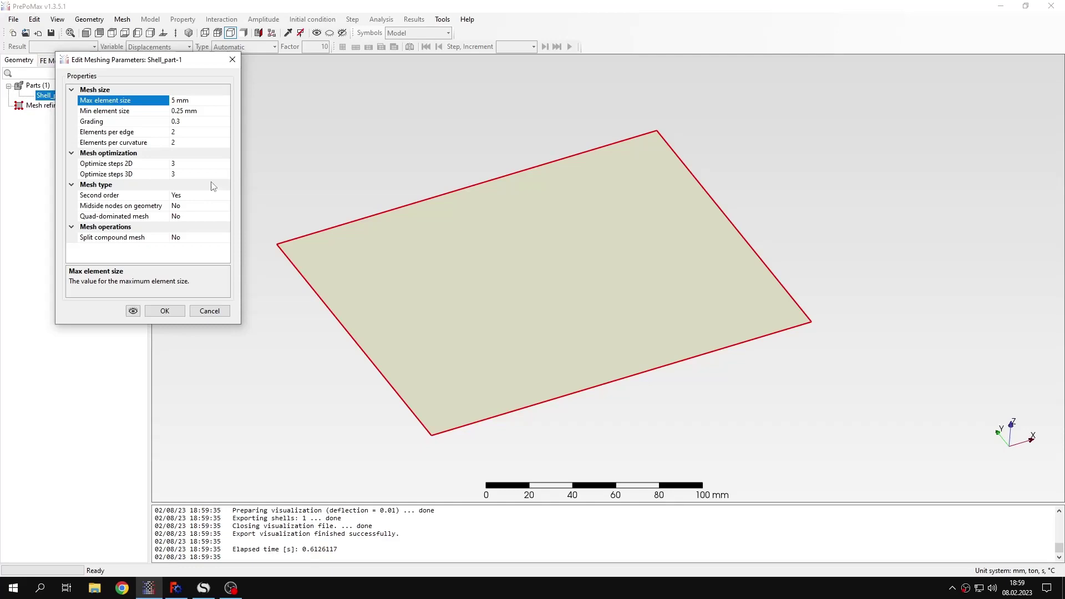
{"action": "double_click", "coordinate": [203, 216]}
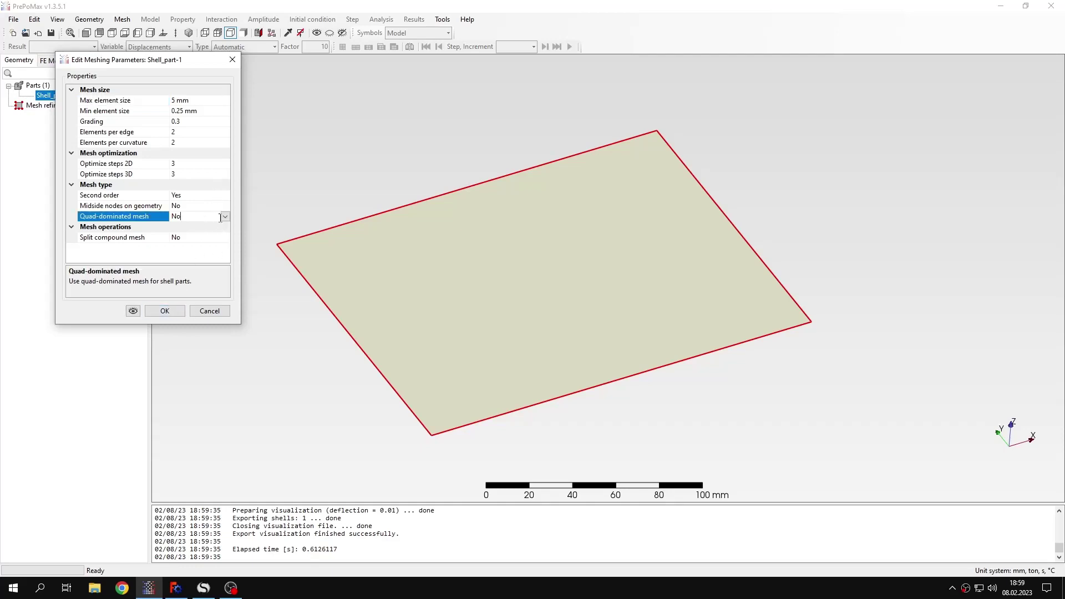
{"action": "left_click", "coordinate": [164, 311]}
- Generate the 1200-element plate mesh and hide the element edge lines
{"action": "right_click", "coordinate": [410, 269]}
{"action": "left_click", "coordinate": [461, 326]}
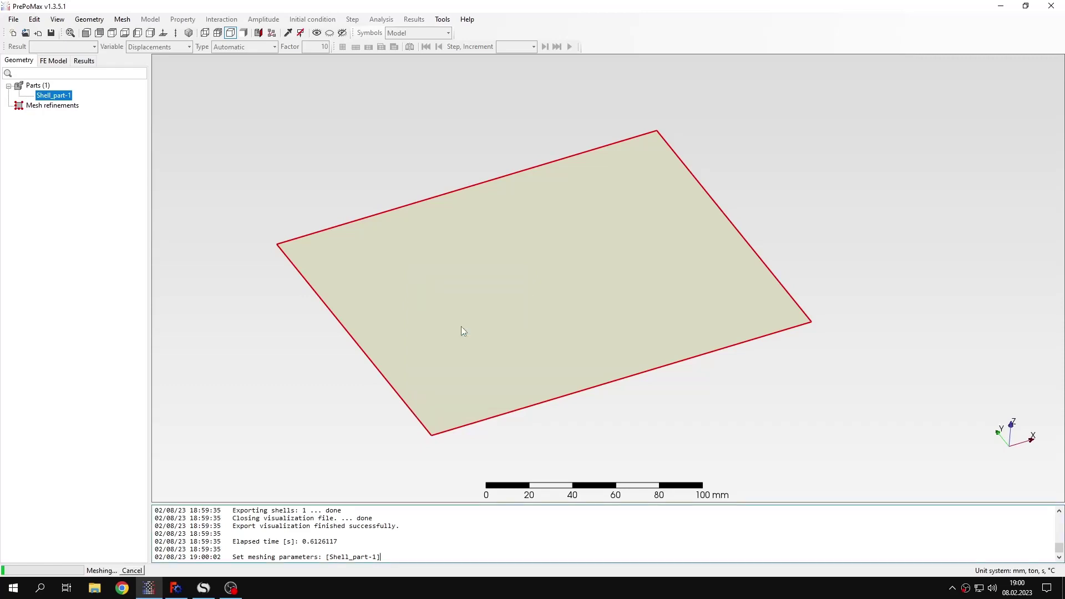
{"action": "left_click", "coordinate": [274, 310]}
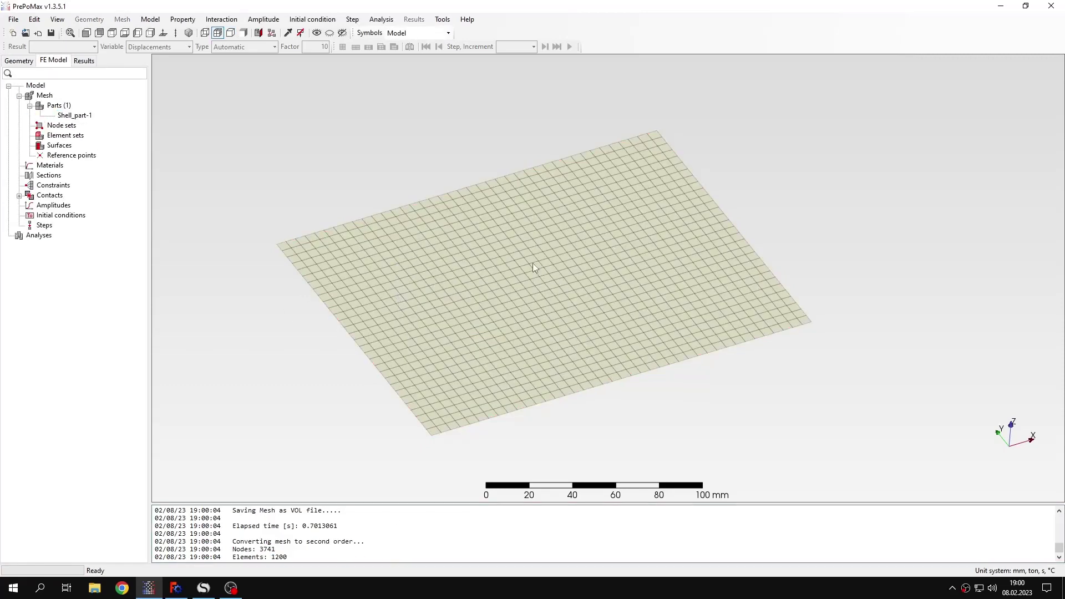
{"action": "left_click", "coordinate": [230, 33]}
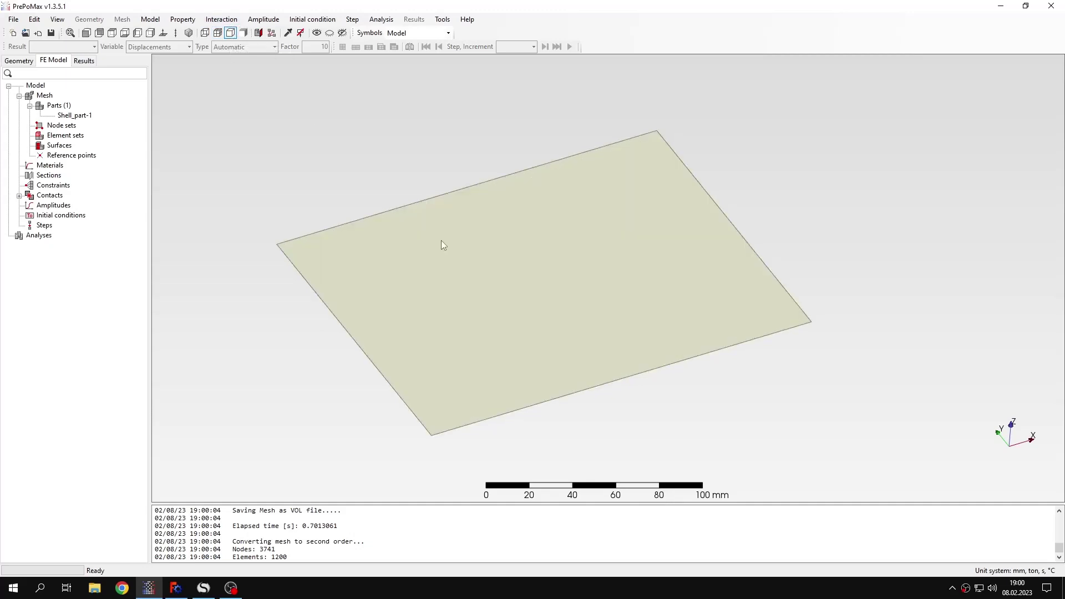
- Create a new material with density 7.85E-09 t/mm³
{"action": "double_click", "coordinate": [50, 165]}
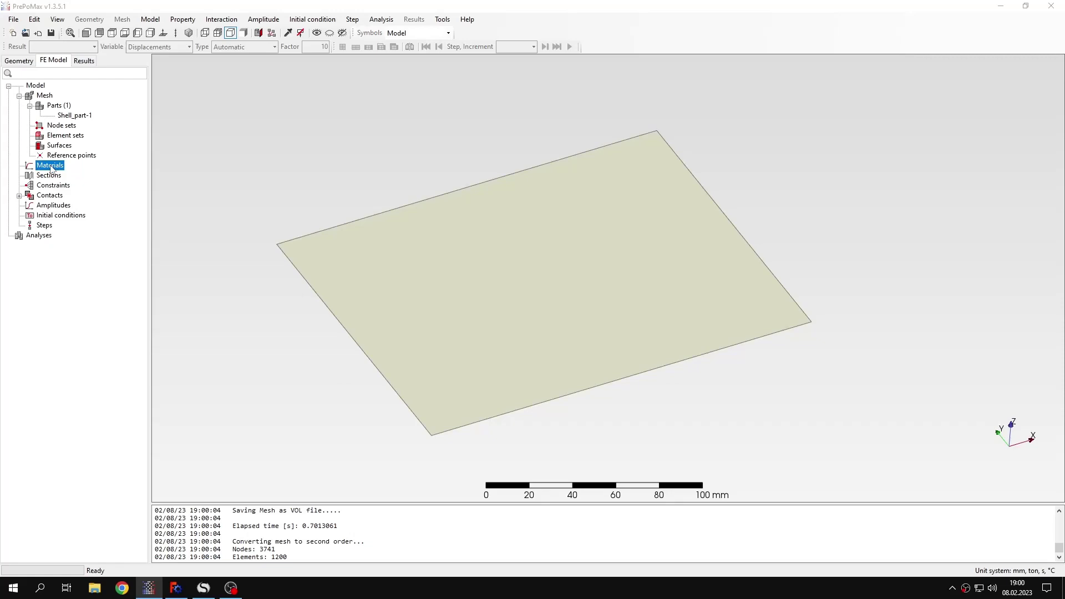
{"action": "left_click_drag", "start_coordinate": [189, 59], "coordinate": [336, 45]}
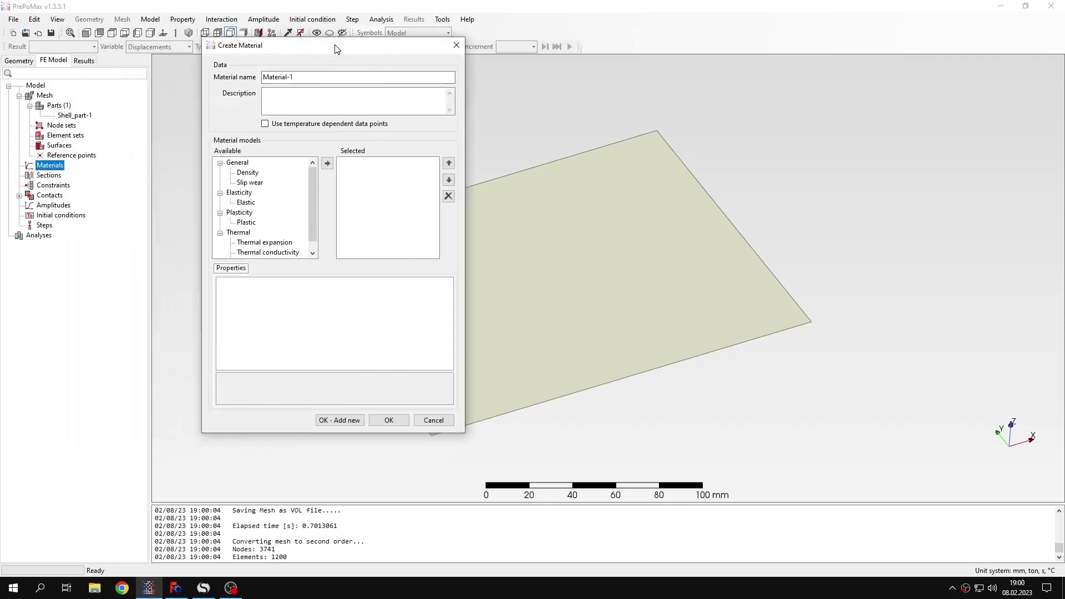
{"action": "left_click", "coordinate": [258, 174]}
{"action": "left_click", "coordinate": [328, 163]}
{"action": "left_click", "coordinate": [345, 295]}
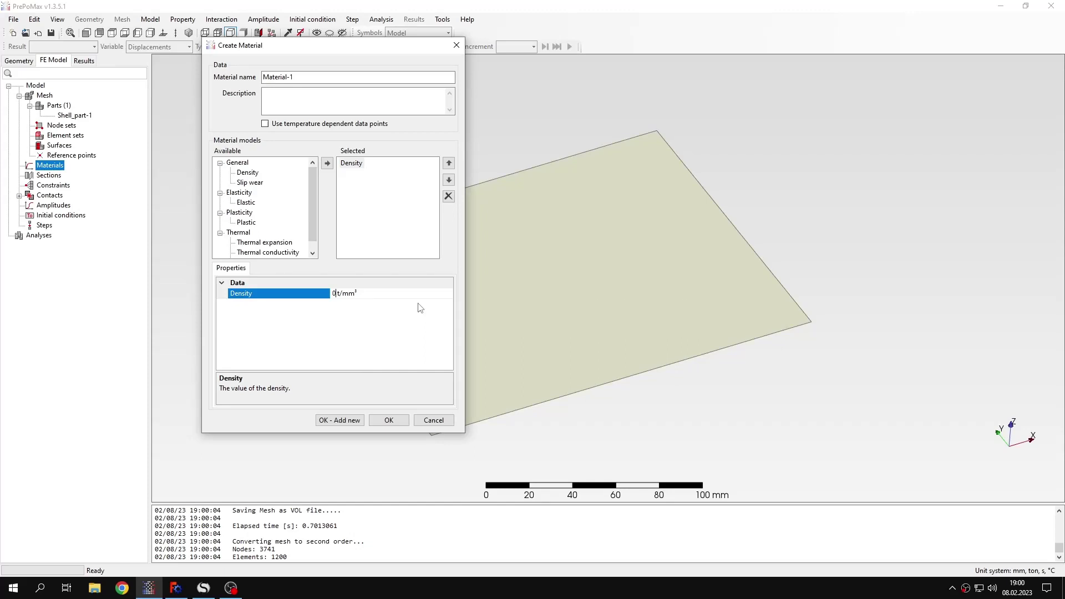
{"action": "key", "text": "BackSpace"}
{"action": "type", "text": "7.85E-09"}
- Add elastic properties of 210000 MPa and Poisson's ratio 0.3, then save Material-1
{"action": "left_click", "coordinate": [246, 202]}
{"action": "left_click", "coordinate": [327, 163]}
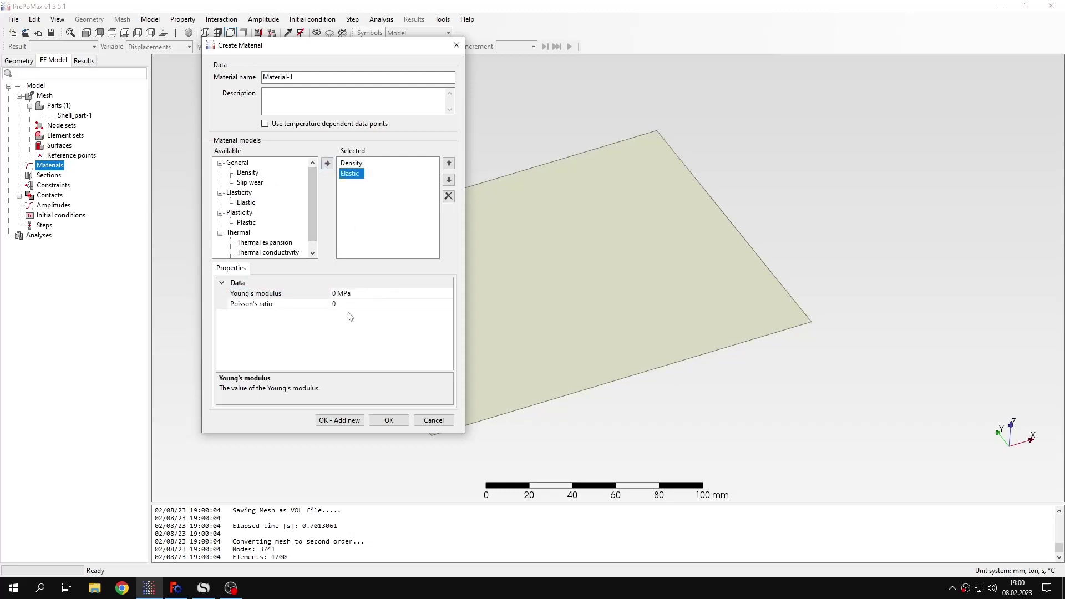
{"action": "left_click", "coordinate": [405, 293]}
{"action": "key", "text": "BackSpace"}
{"action": "type", "text": "210"}
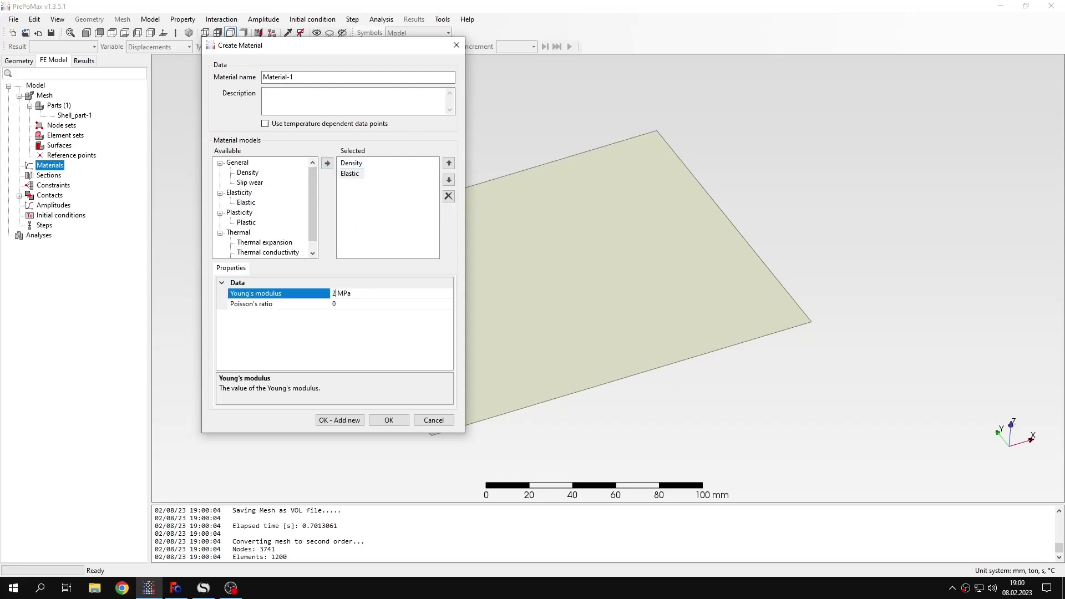
{"action": "type", "text": "000"}
{"action": "left_click", "coordinate": [335, 304]}
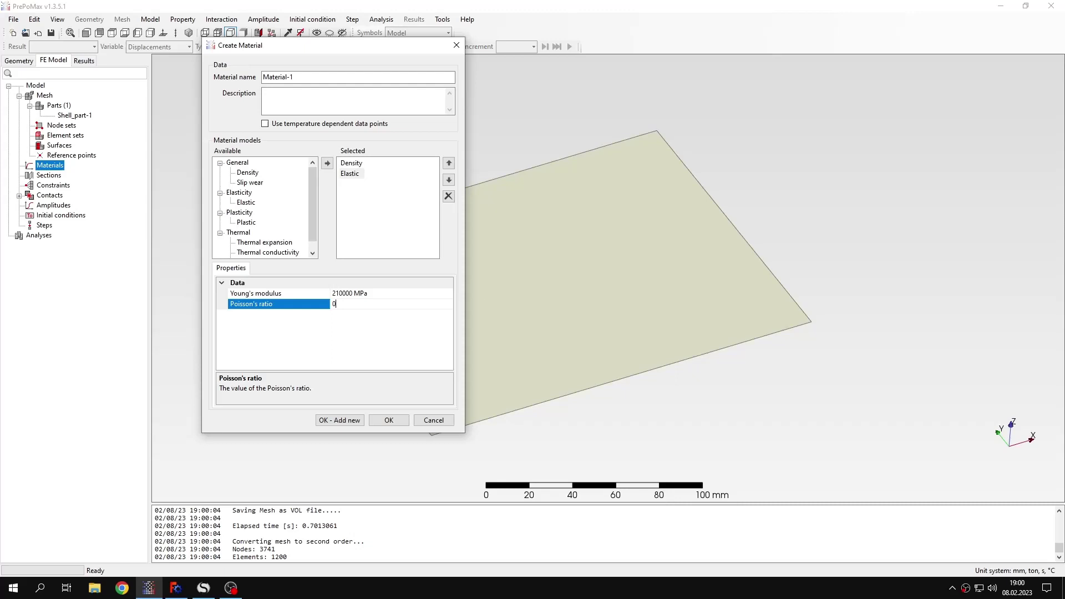
{"action": "left_click", "coordinate": [389, 421]}
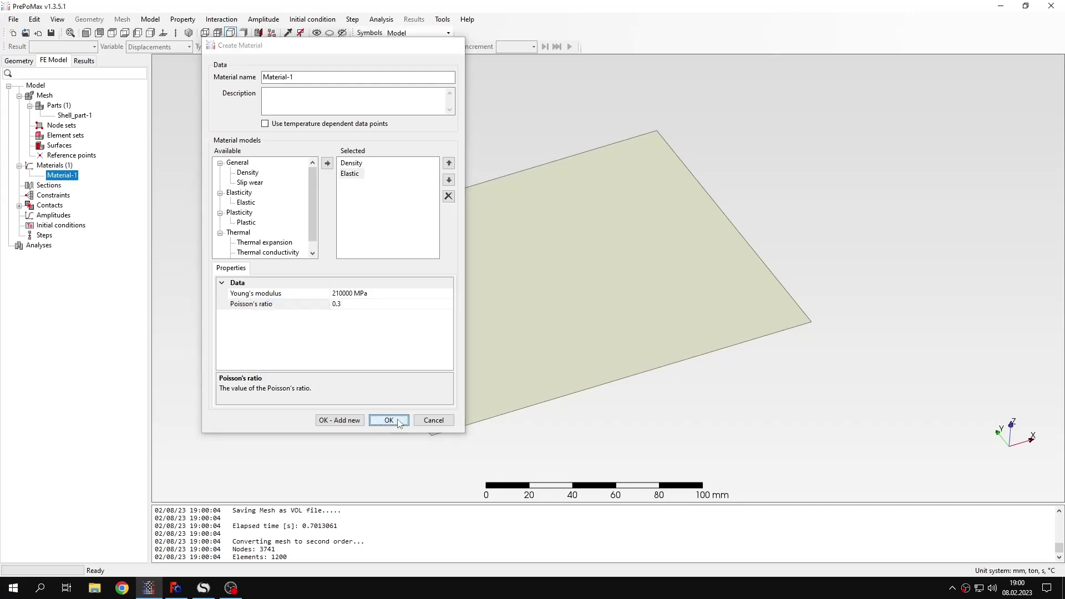
- Create Shell_section-1, 4 mm thick Material-1, assigned to the plate
{"action": "double_click", "coordinate": [54, 187]}
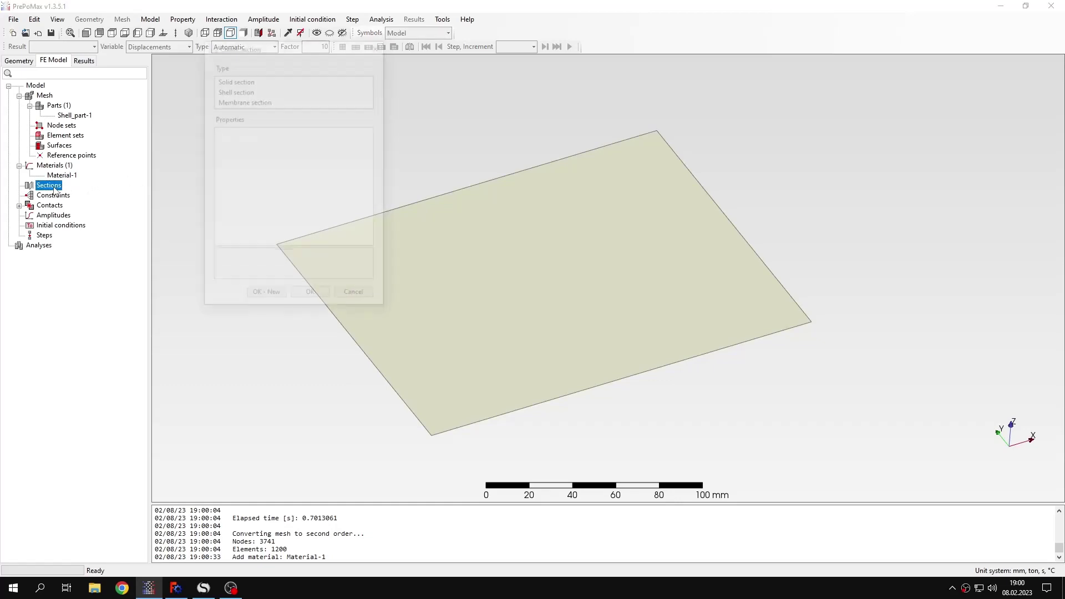
{"action": "left_click", "coordinate": [242, 90]}
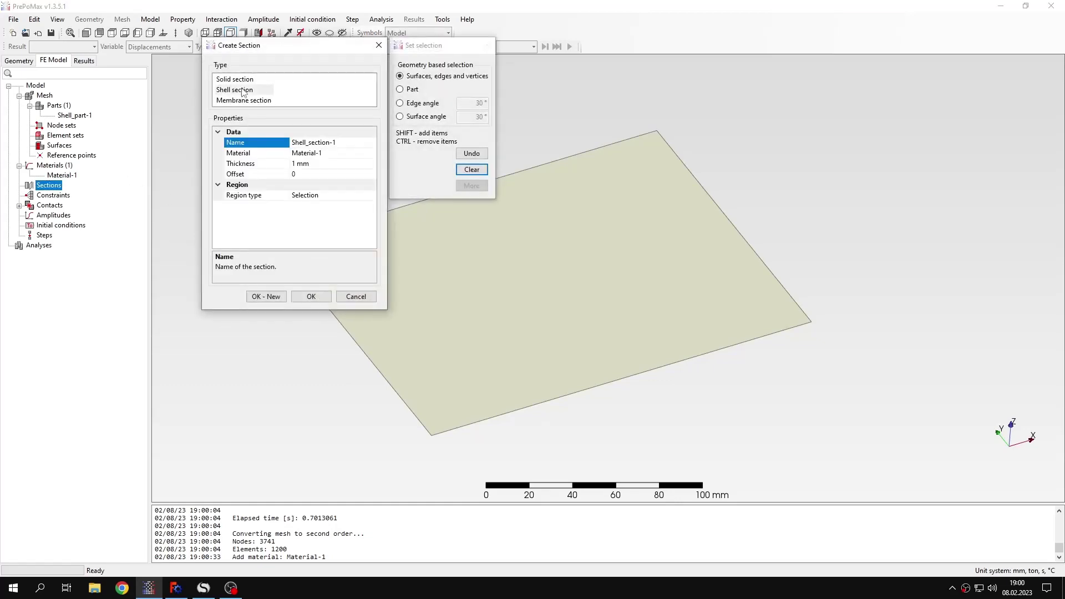
{"action": "middle_click_drag", "start_coordinate": [480, 275], "coordinate": [682, 283]}
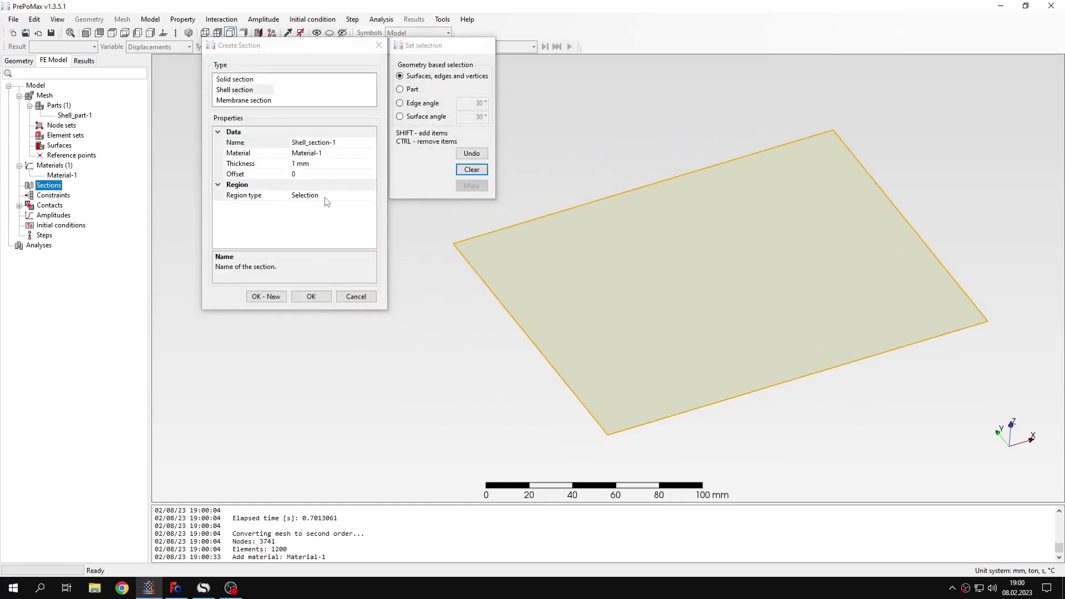
{"action": "left_click", "coordinate": [296, 163]}
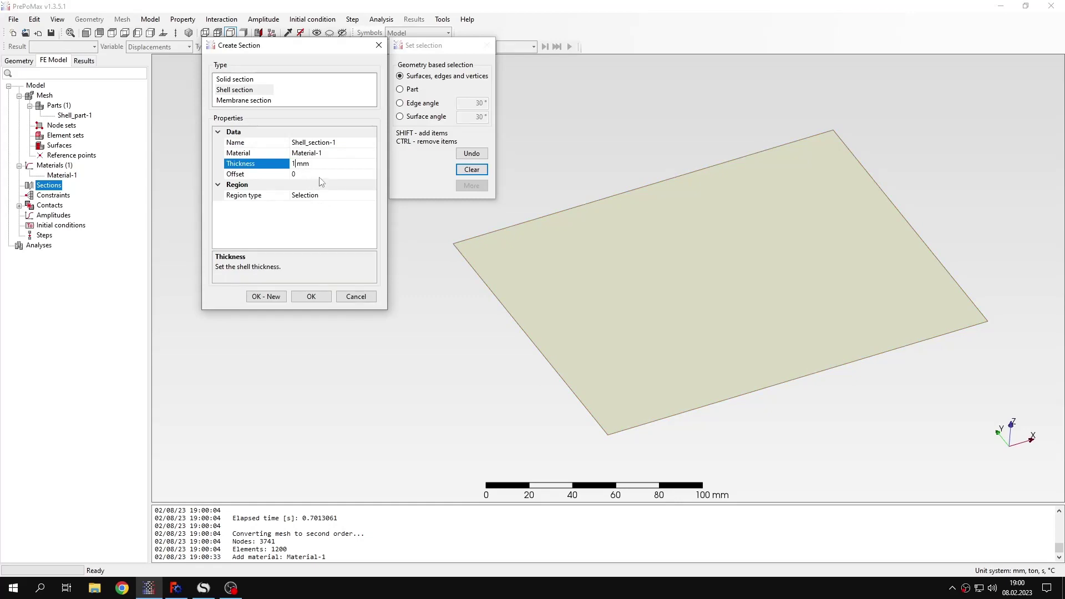
{"action": "key", "text": "BackSpace"}
{"action": "type", "text": "4"}
{"action": "left_click", "coordinate": [598, 283]}
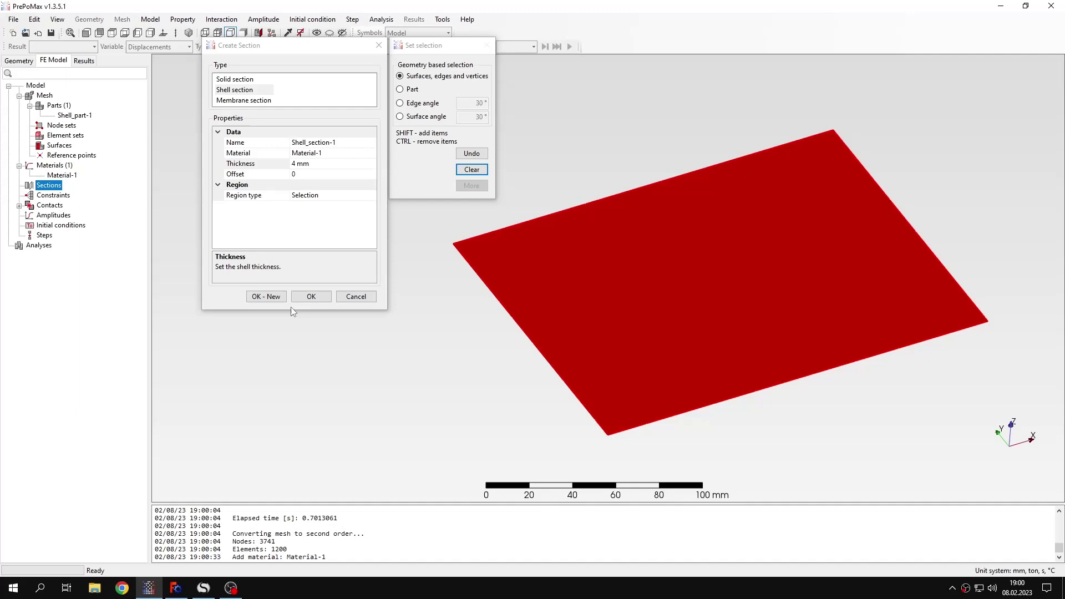
{"action": "left_click", "coordinate": [325, 296]}
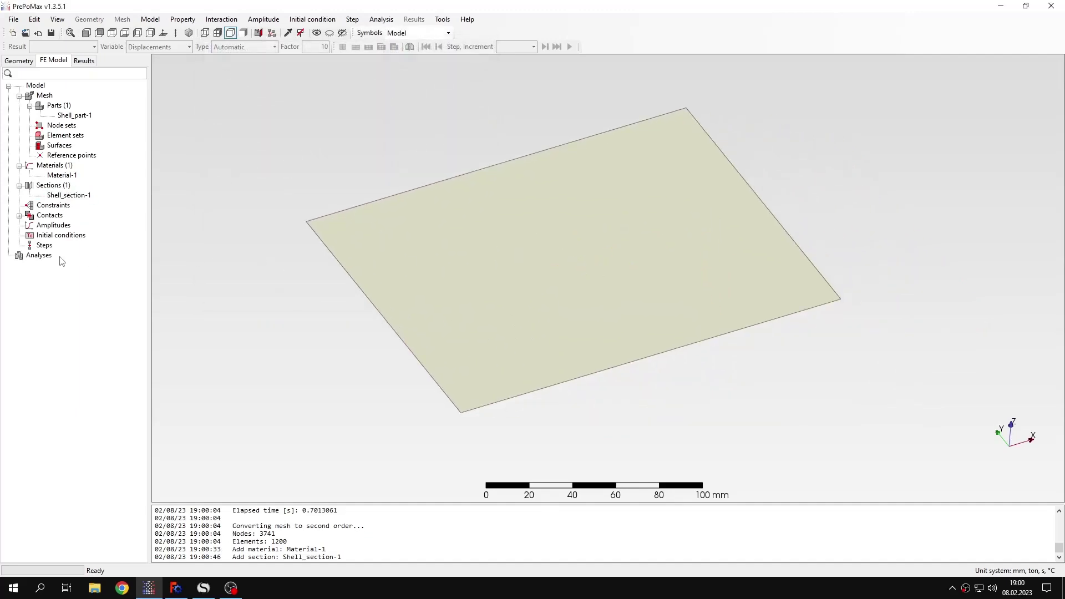
- Create static step Step-1 with default solver settings
{"action": "double_click", "coordinate": [45, 245]}
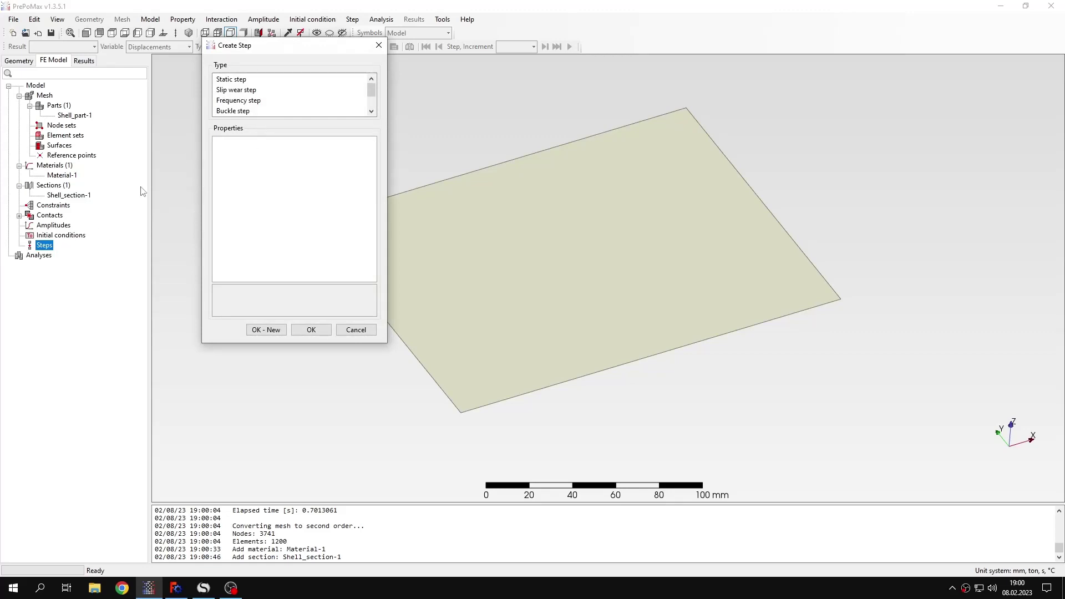
{"action": "left_click", "coordinate": [241, 82]}
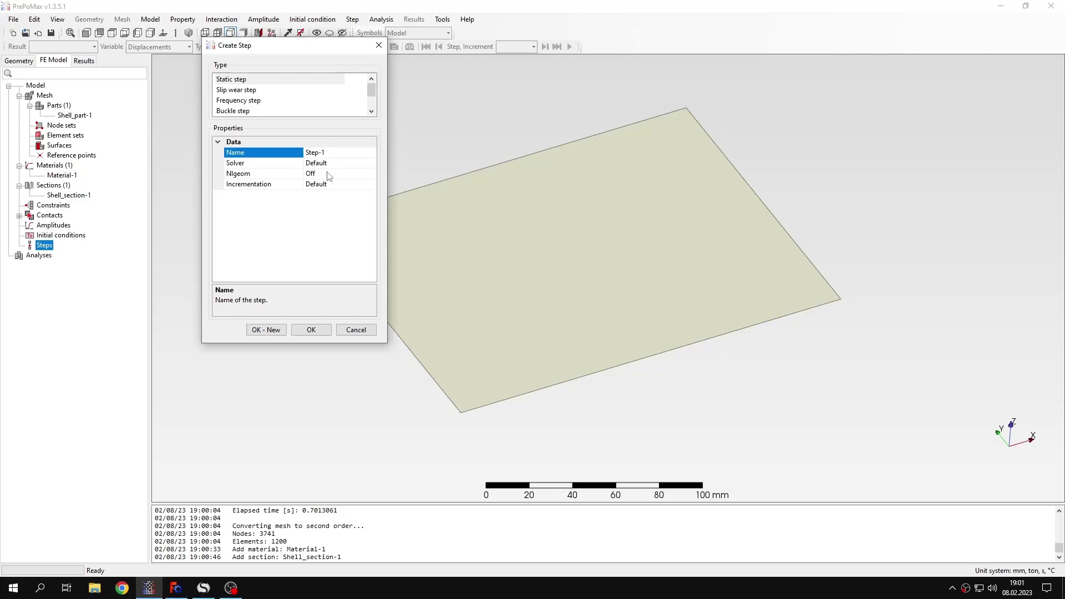
{"action": "left_click", "coordinate": [306, 329]}
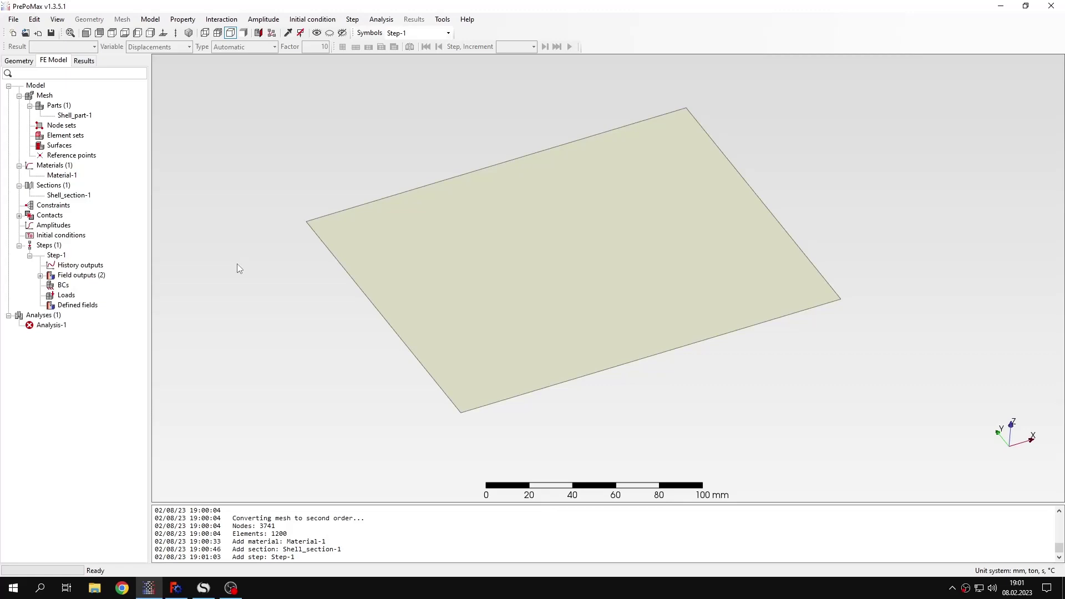
- Define a Displacement/Rotation BC holding the selected plate edges at U3 = 0 mm
{"action": "double_click", "coordinate": [63, 285]}
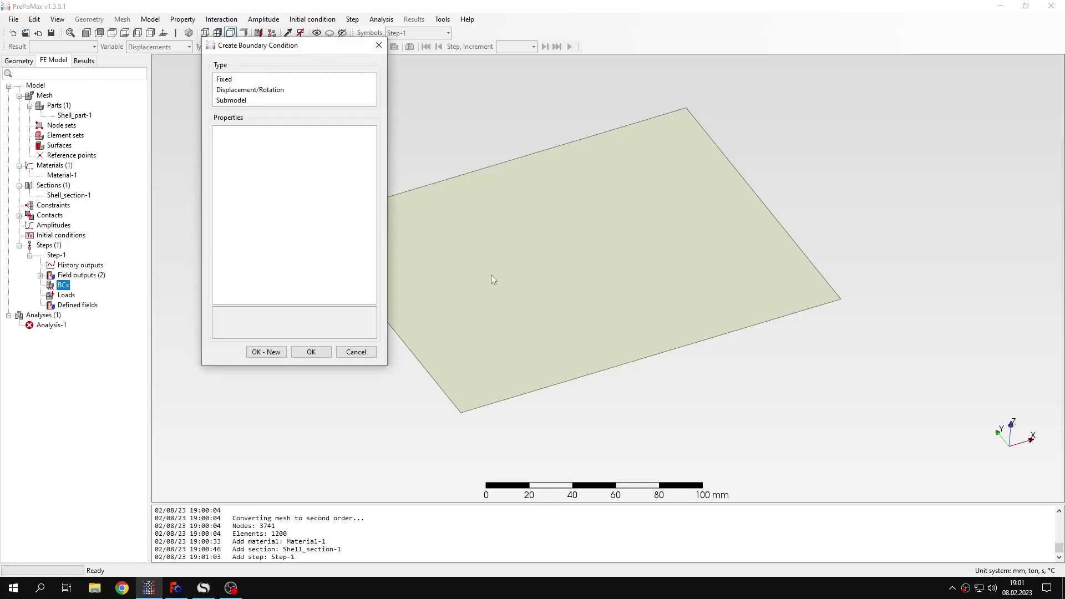
{"action": "left_click", "coordinate": [272, 90]}
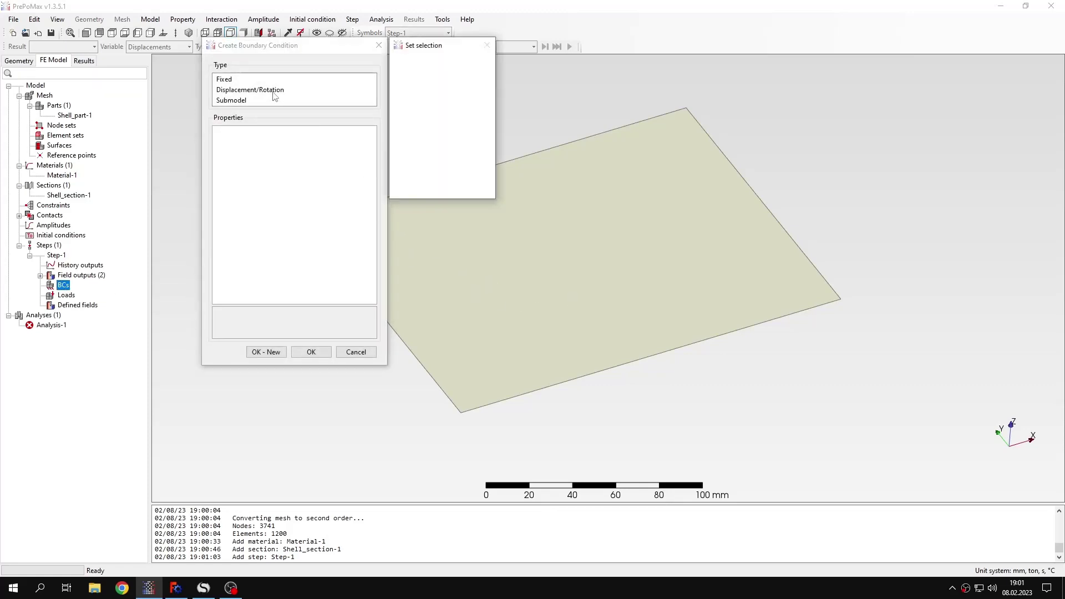
{"action": "middle_click_drag", "start_coordinate": [488, 268], "coordinate": [621, 271]}
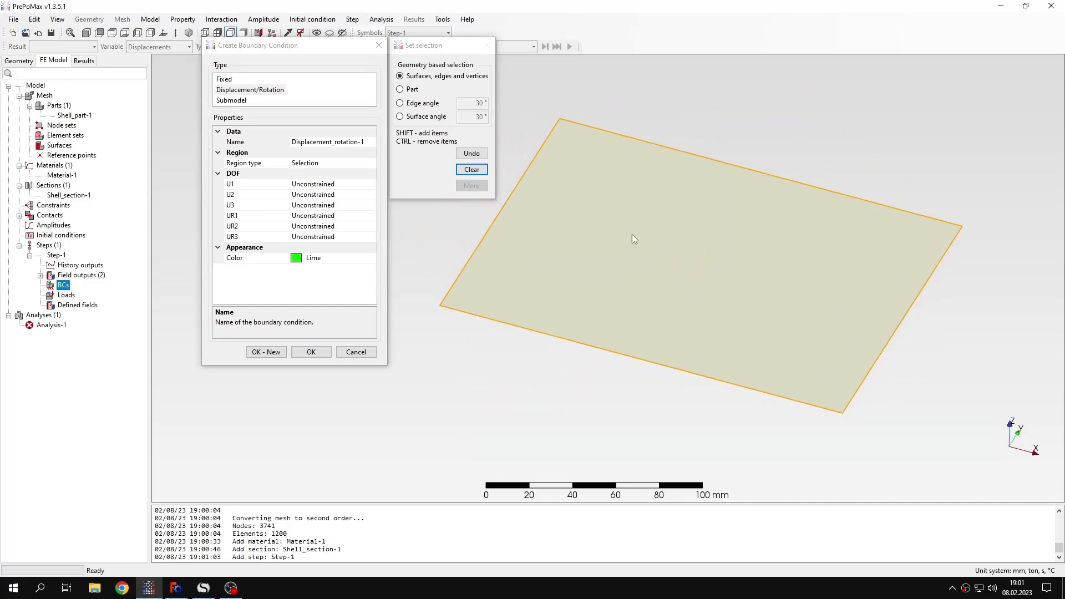
{"action": "left_click", "coordinate": [496, 221]}
{"action": "left_click", "coordinate": [660, 147], "text": "shift"}
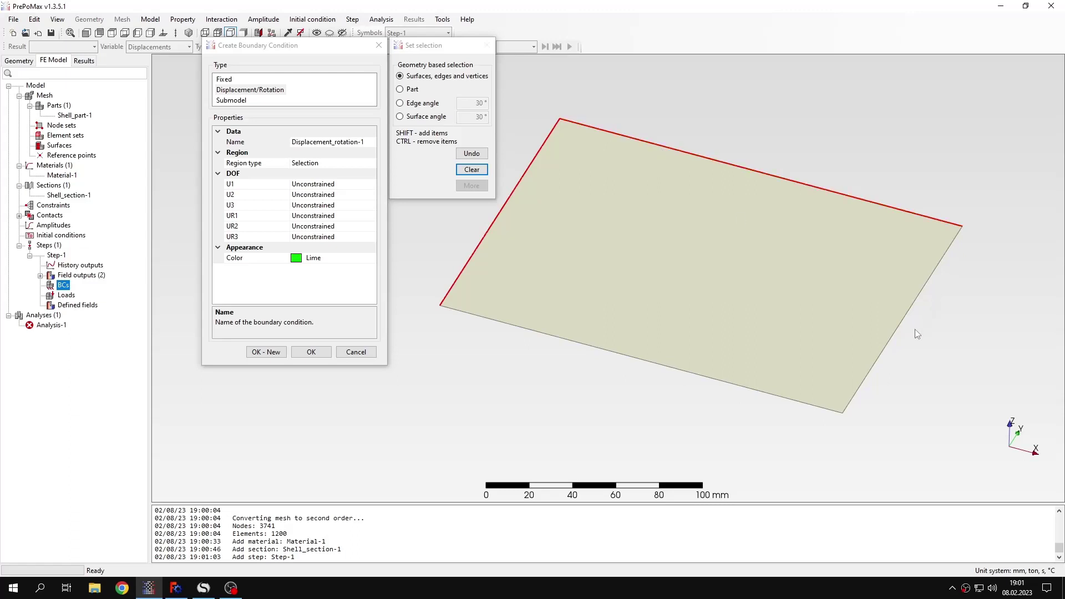
{"action": "left_click", "coordinate": [734, 381], "text": "shift"}
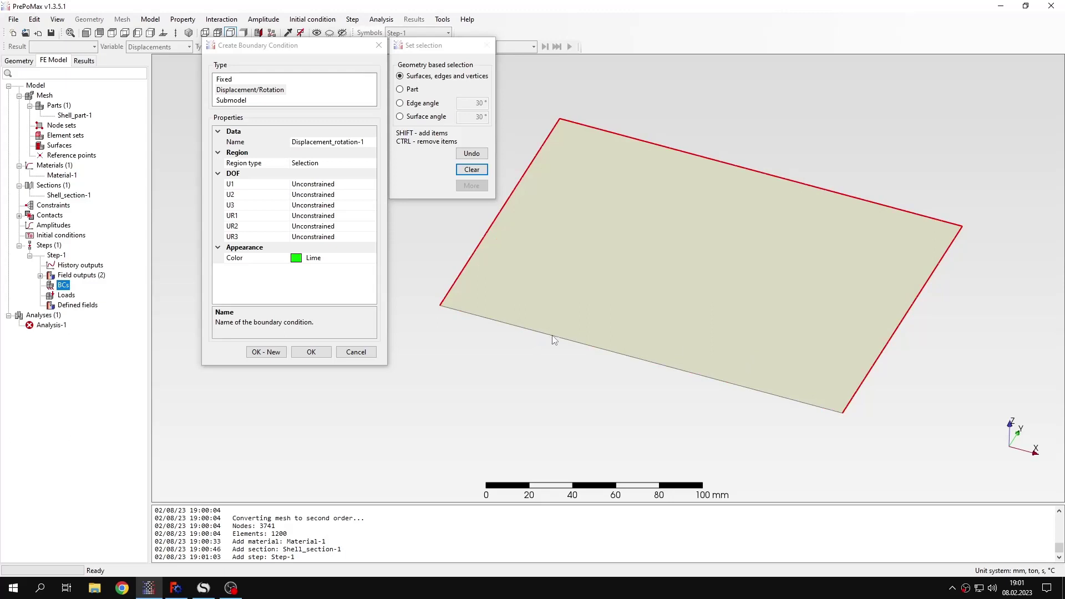
{"action": "left_click", "coordinate": [552, 340], "text": "shift"}
{"action": "double_click", "coordinate": [317, 206]}
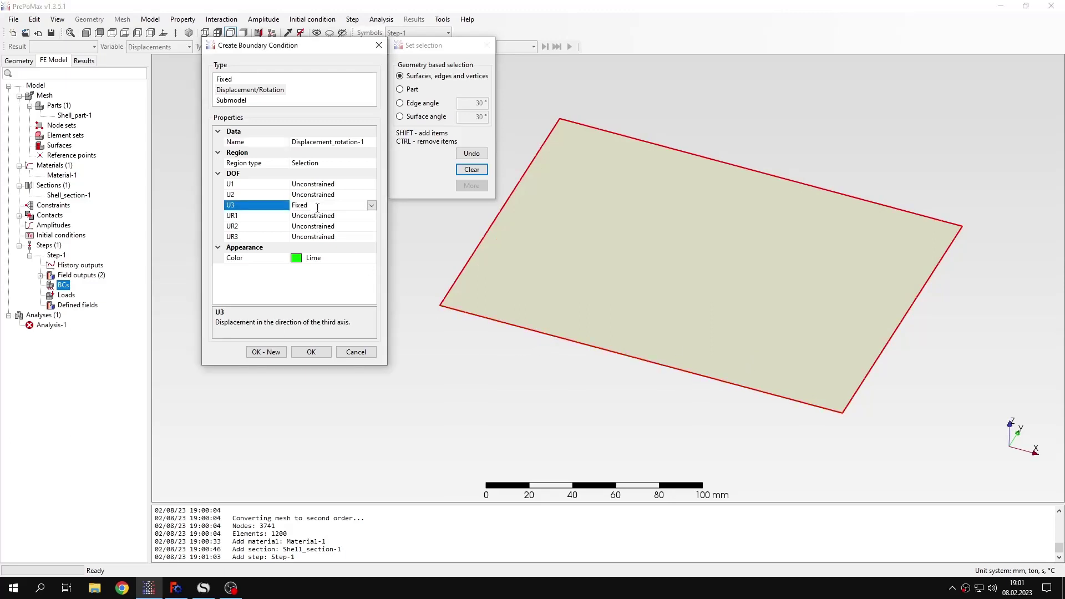
{"action": "double_click", "coordinate": [318, 206]}
- Save the U3 BC and create a second BC holding the top edge at U2 = 0 mm
{"action": "left_click", "coordinate": [268, 355]}
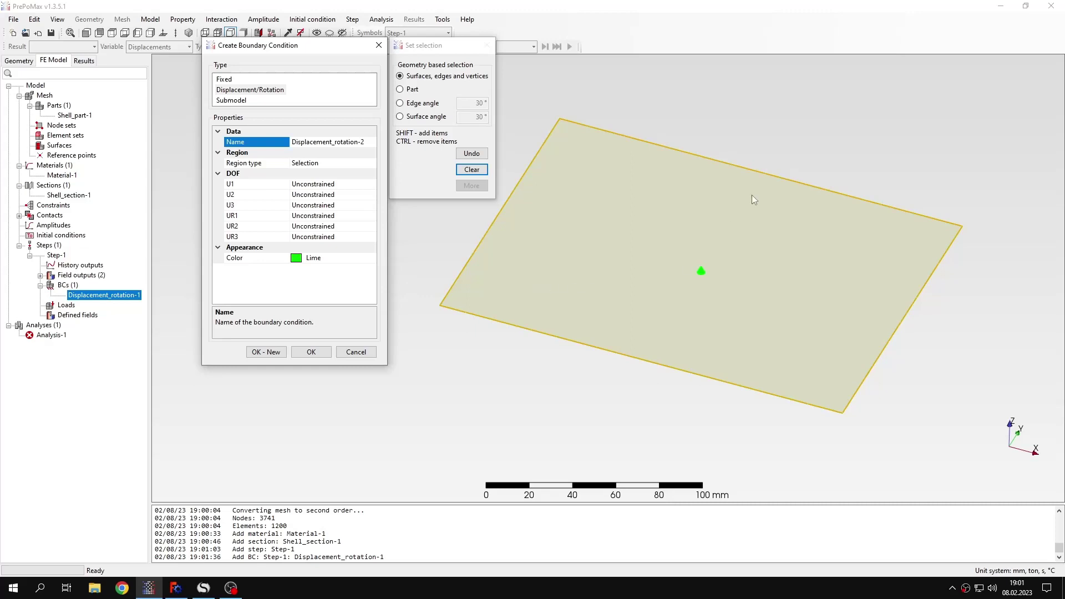
{"action": "left_click", "coordinate": [767, 173]}
{"action": "left_click", "coordinate": [768, 175]}
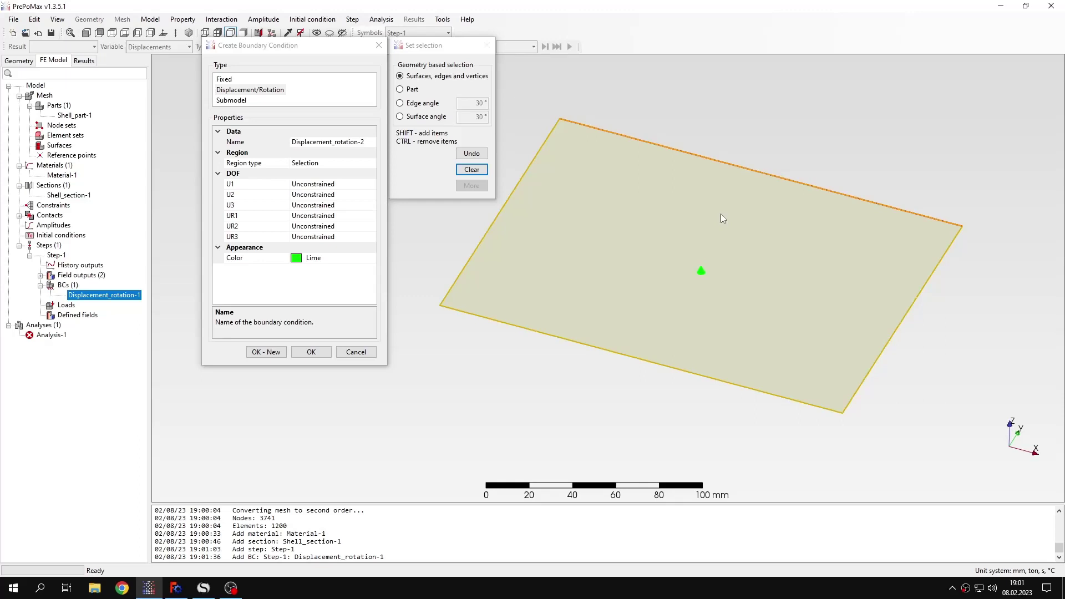
{"action": "double_click", "coordinate": [356, 195]}
{"action": "mouse_move", "coordinate": [674, 302]}
{"action": "middle_mouse_down"}
{"action": "mouse_move", "coordinate": [684, 272]}
{"action": "mouse_move", "coordinate": [683, 310]}
{"action": "mouse_move", "coordinate": [660, 305]}
{"action": "middle_mouse_up"}
{"action": "left_click", "coordinate": [266, 352]}
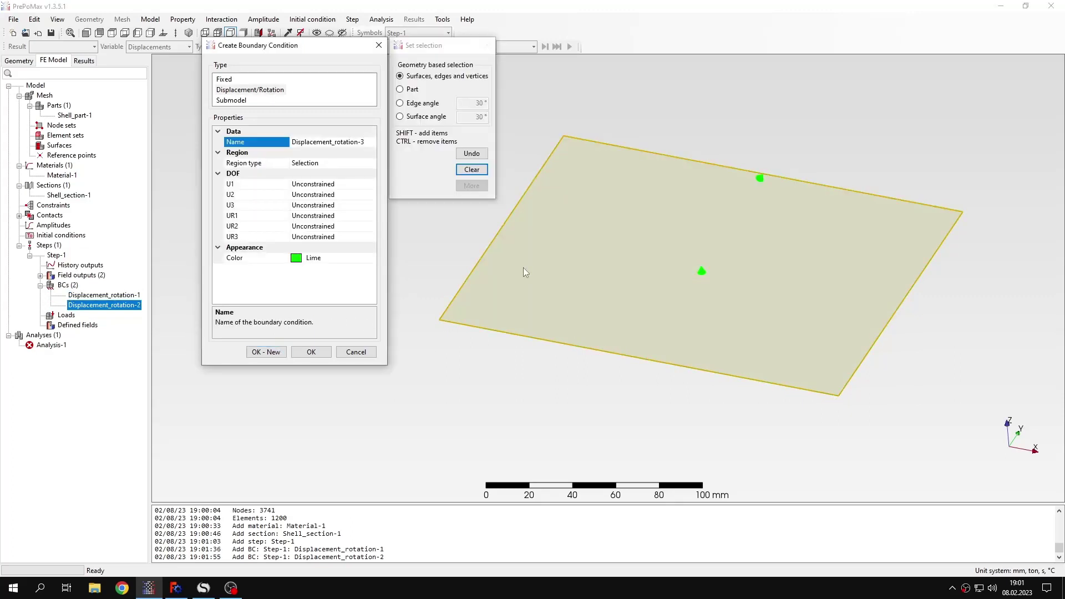
- Add a third BC holding the right edge at U1 = 0 mm
{"action": "left_click", "coordinate": [886, 326]}
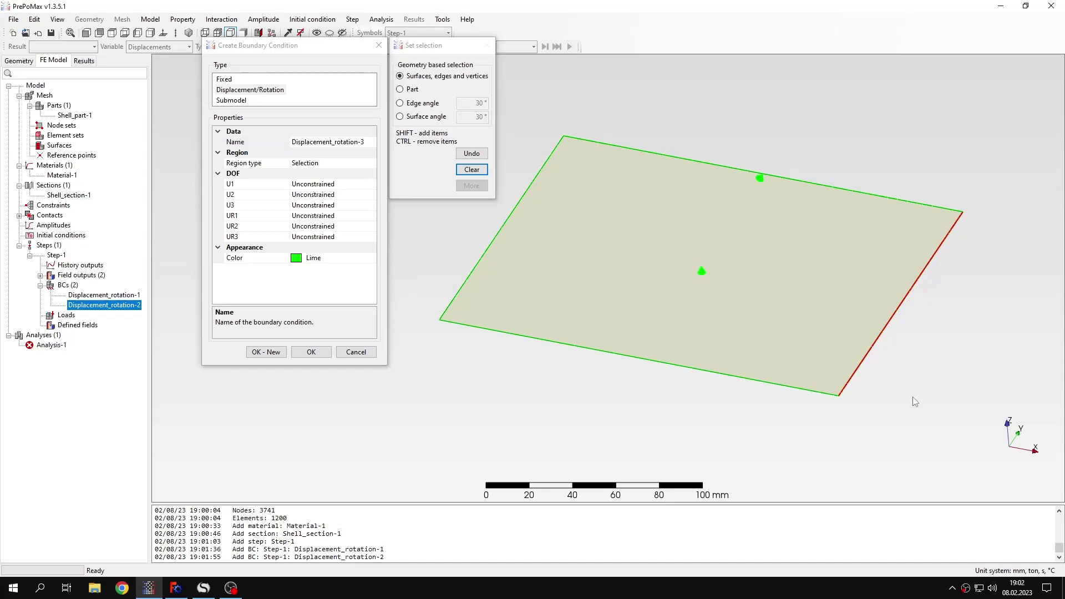
{"action": "double_click", "coordinate": [341, 183]}
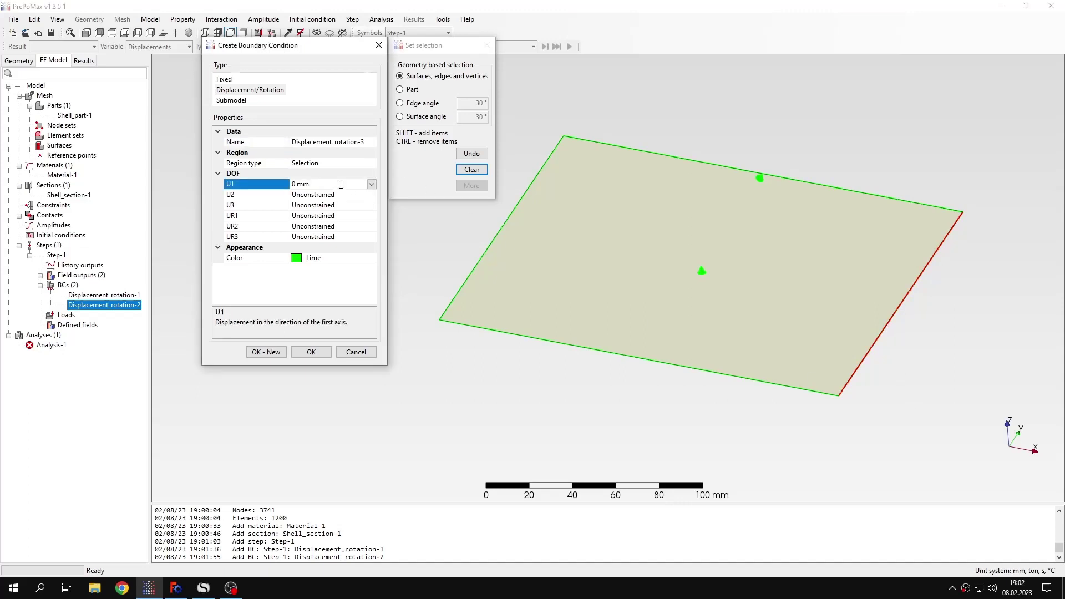
{"action": "left_click", "coordinate": [309, 353]}
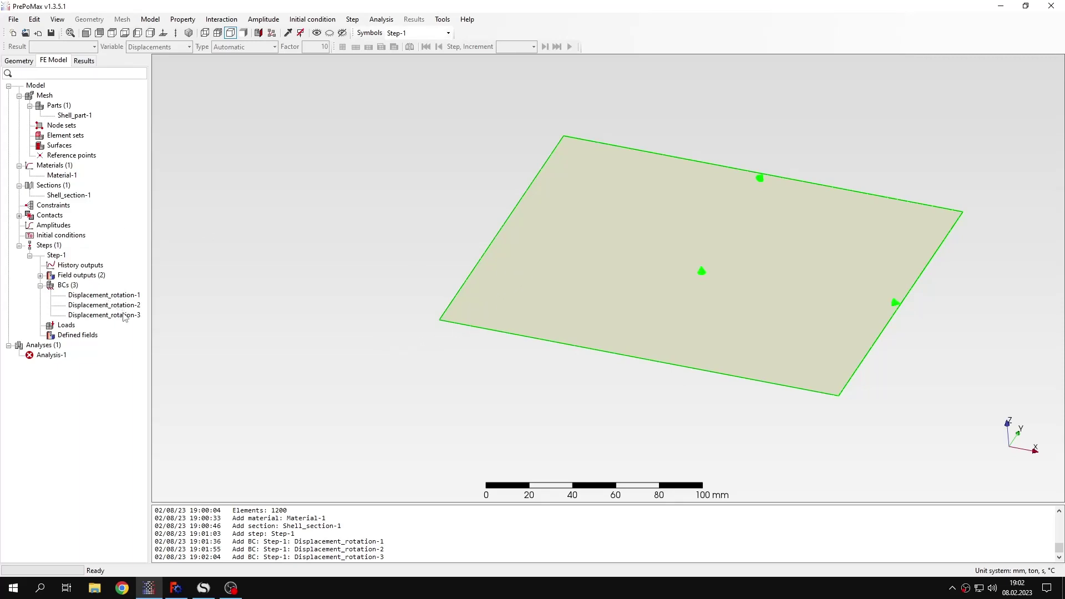
- Apply a -120 N/mm normal shell edge load to the plate's bottom edge
{"action": "double_click", "coordinate": [66, 325]}
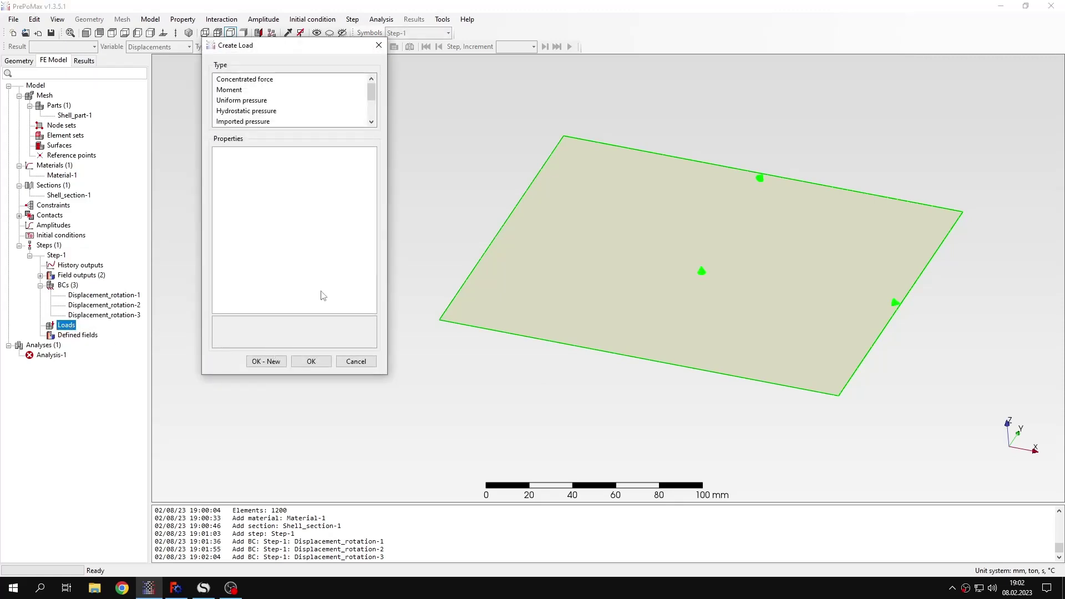
{"action": "scroll", "coordinate": [301, 115], "scroll_direction": "down", "scroll_amount": 1}
{"action": "left_click", "coordinate": [260, 111]}
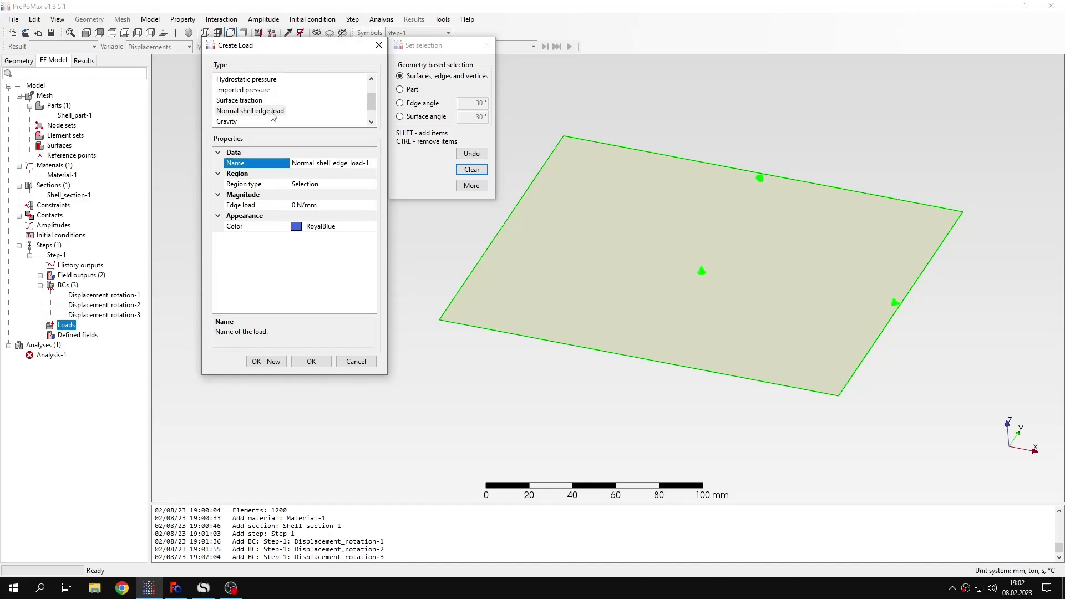
{"action": "left_click", "coordinate": [615, 352]}
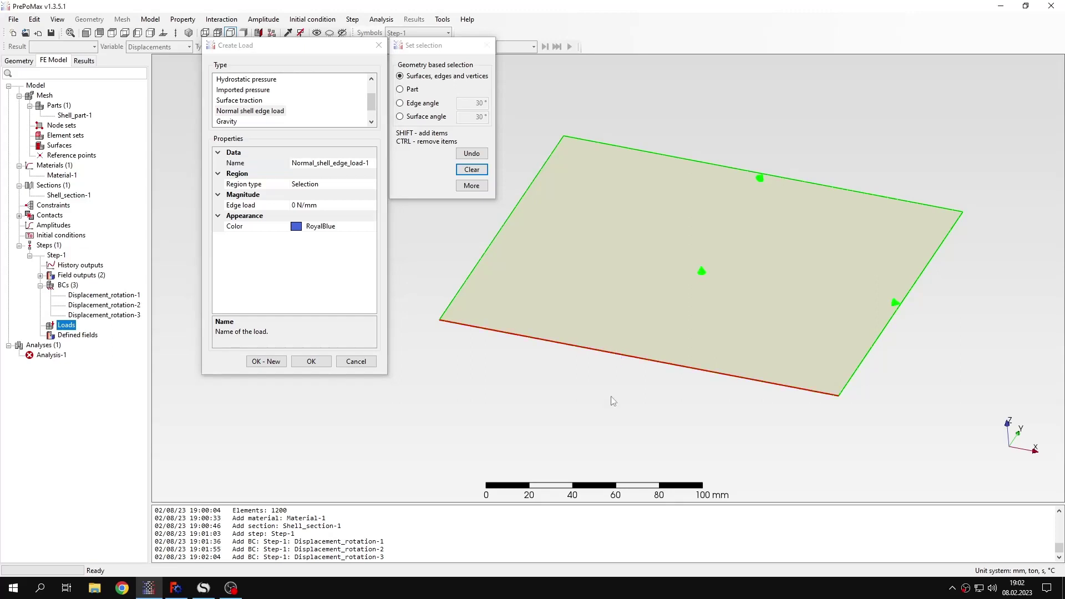
{"action": "left_click", "coordinate": [293, 205]}
{"action": "left_click", "coordinate": [293, 206]}
{"action": "type", "text": "-120"}
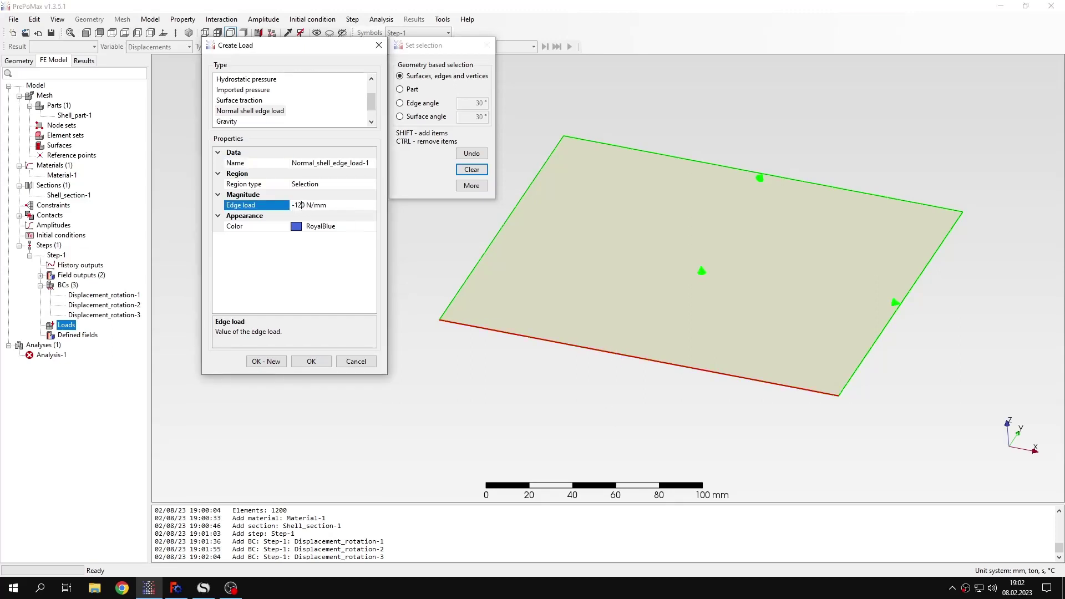
{"action": "key", "text": "Delete"}
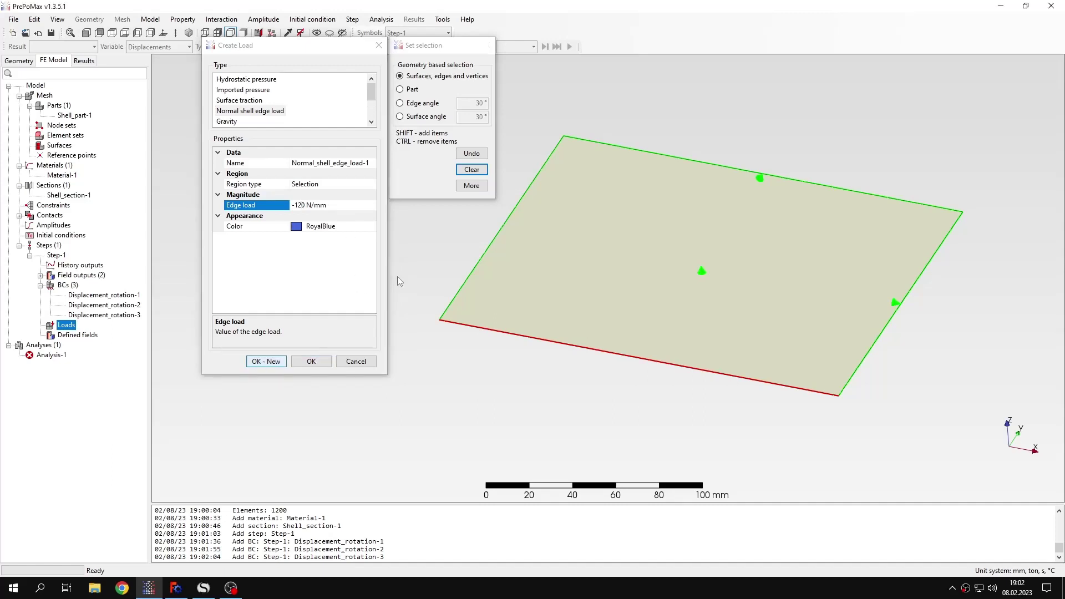
{"action": "key", "text": "Return"}
- Apply a second -120 N/mm normal shell edge load to the left edge
{"action": "scroll", "coordinate": [269, 111], "scroll_direction": "down", "scroll_amount": 2}
{"action": "left_click", "coordinate": [270, 90]}
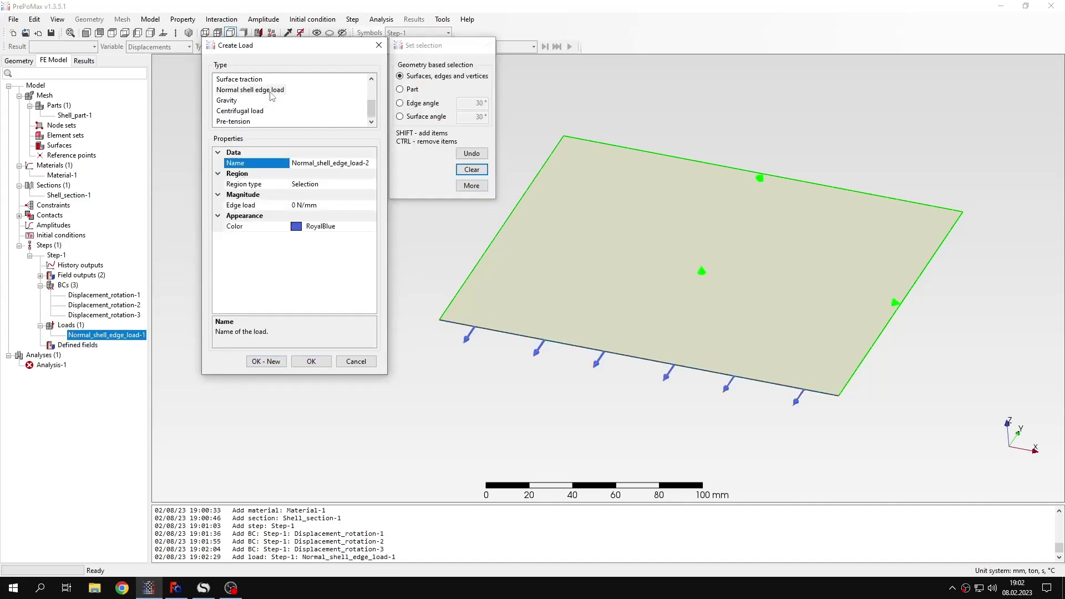
{"action": "left_click", "coordinate": [496, 262]}
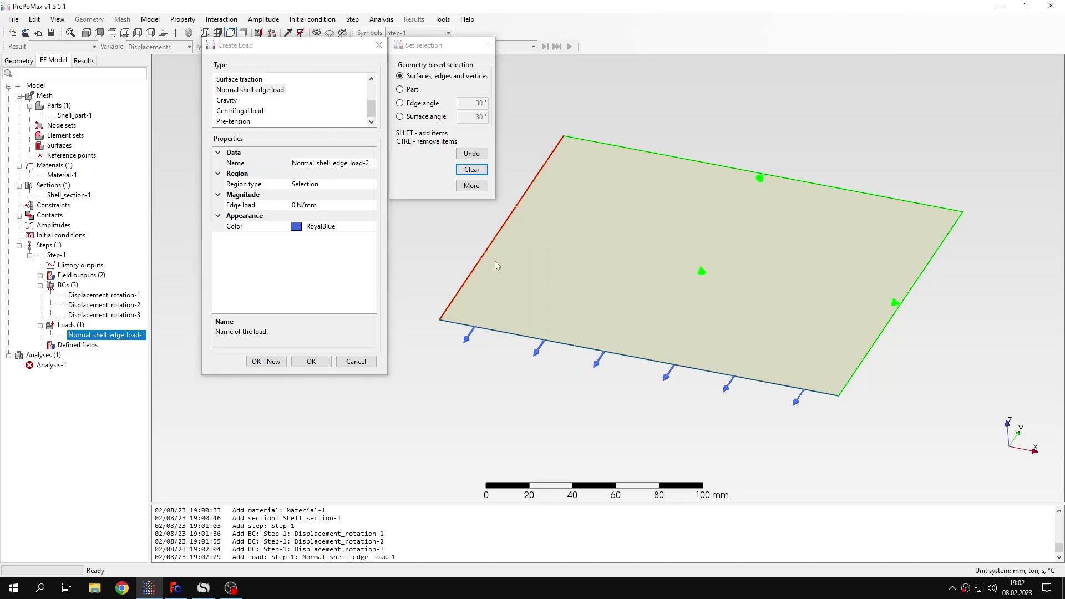
{"action": "type", "text": "-12"}
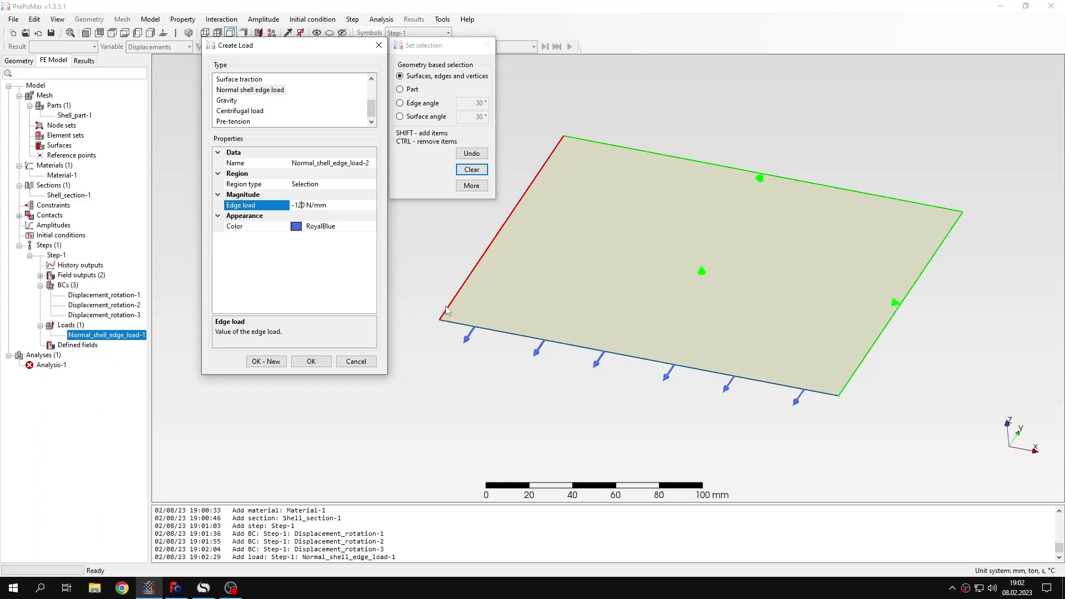
{"action": "left_click", "coordinate": [311, 361]}
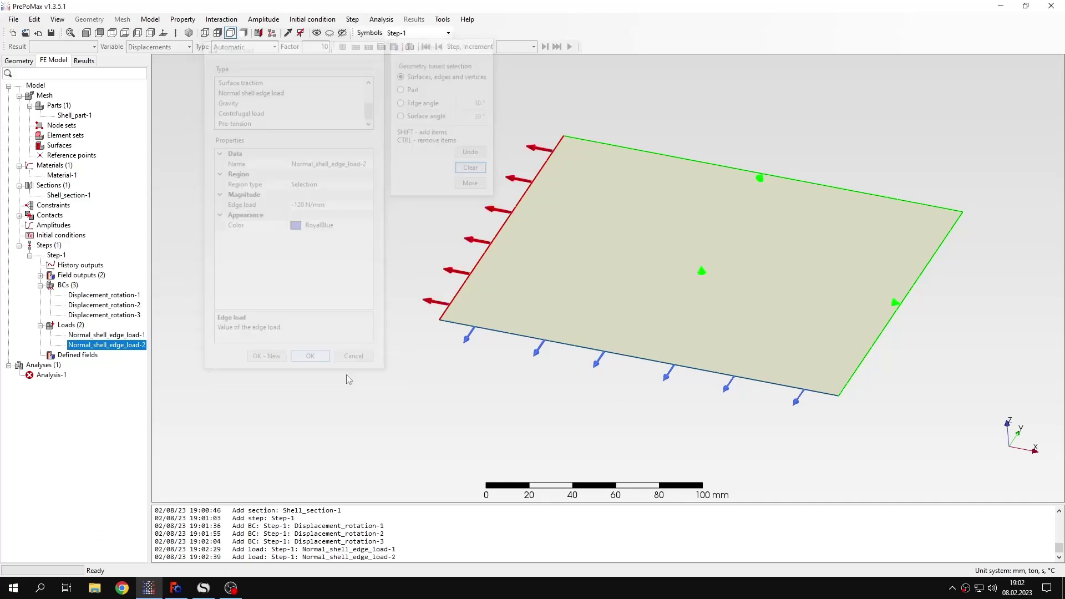
{"action": "middle_click_drag", "start_coordinate": [675, 343], "coordinate": [511, 285]}
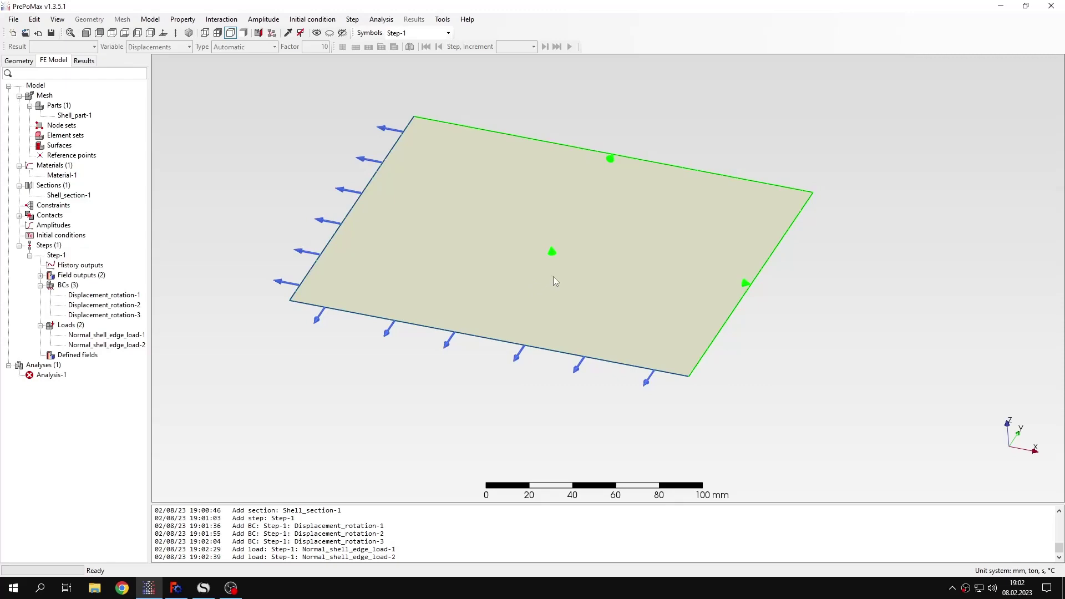
- Create frequency step Step-2 computing 3 frequencies with perturbation On
{"action": "double_click", "coordinate": [56, 247]}
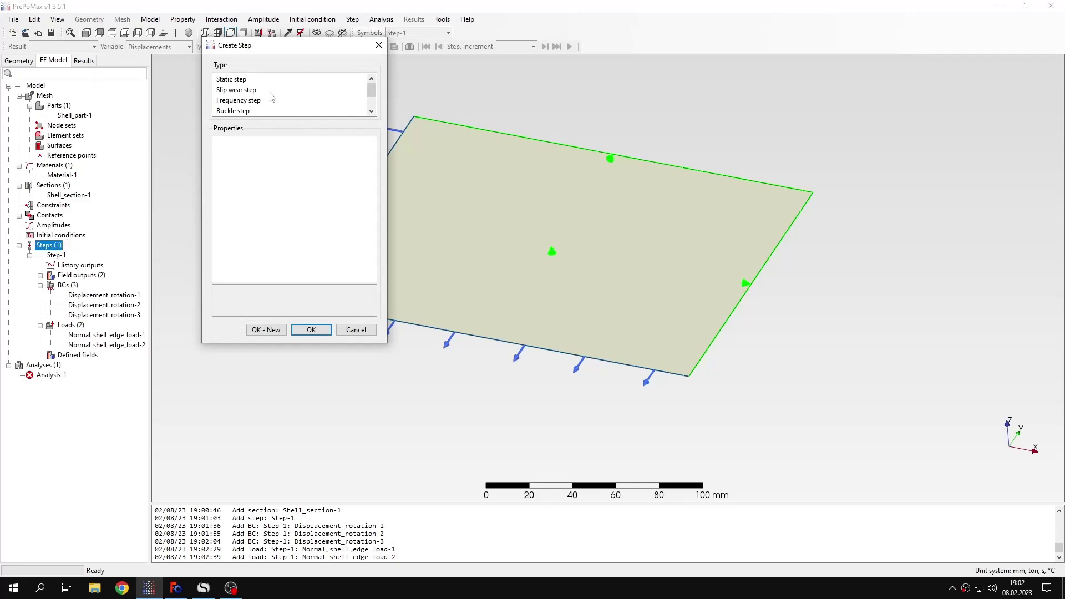
{"action": "left_click", "coordinate": [236, 102]}
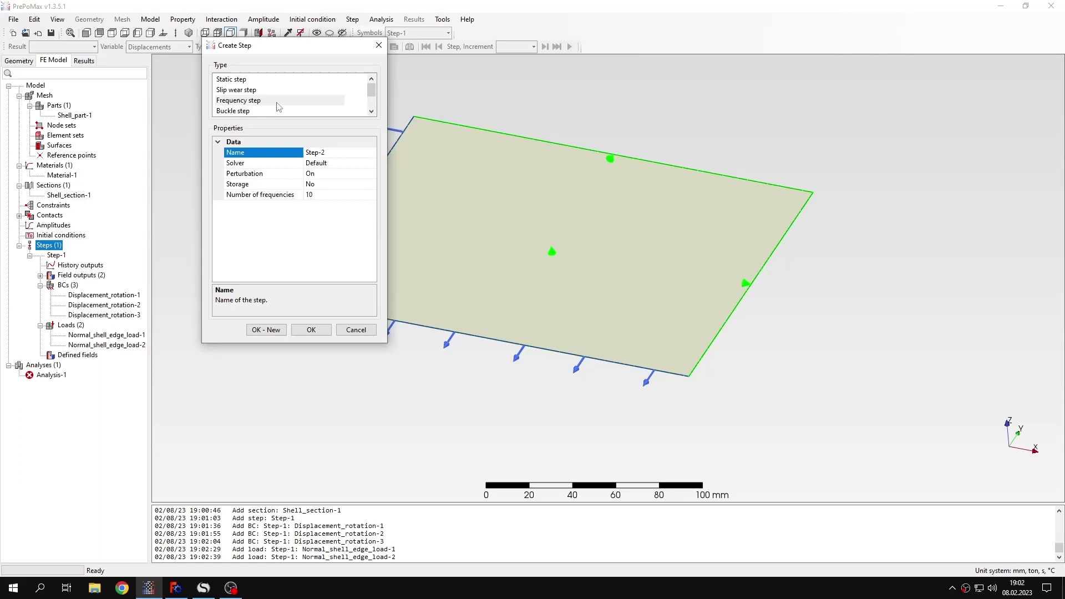
{"action": "left_click", "coordinate": [329, 195]}
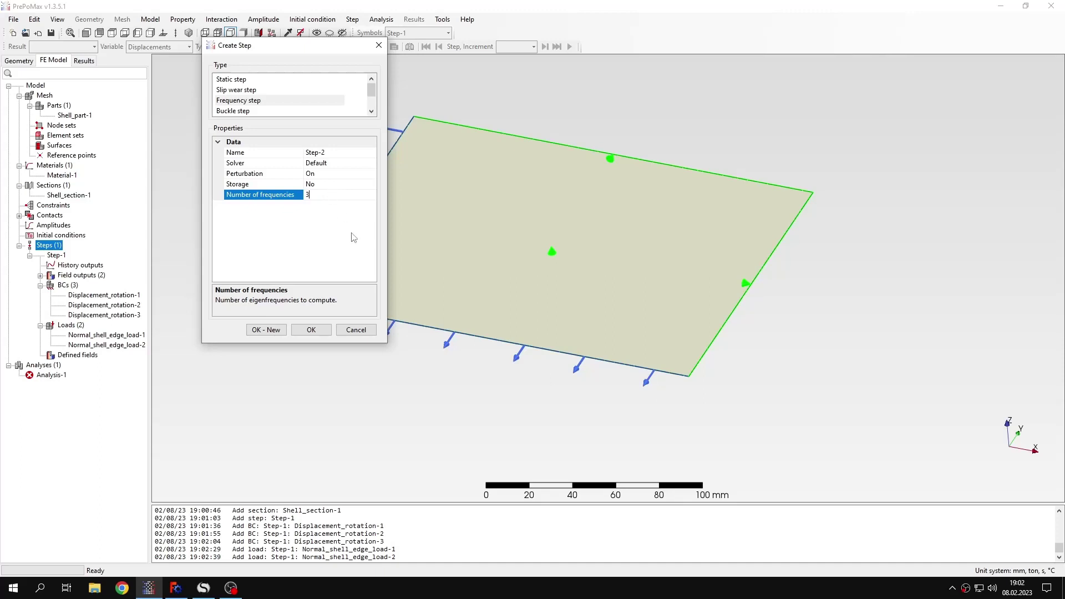
{"action": "left_click", "coordinate": [331, 175]}
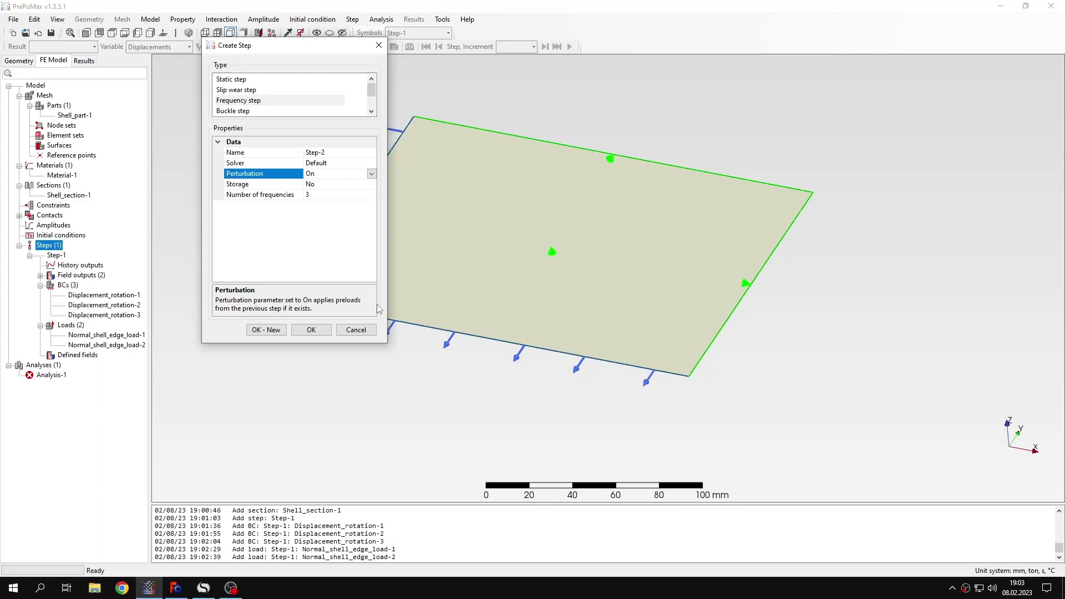
{"action": "left_click", "coordinate": [321, 331]}
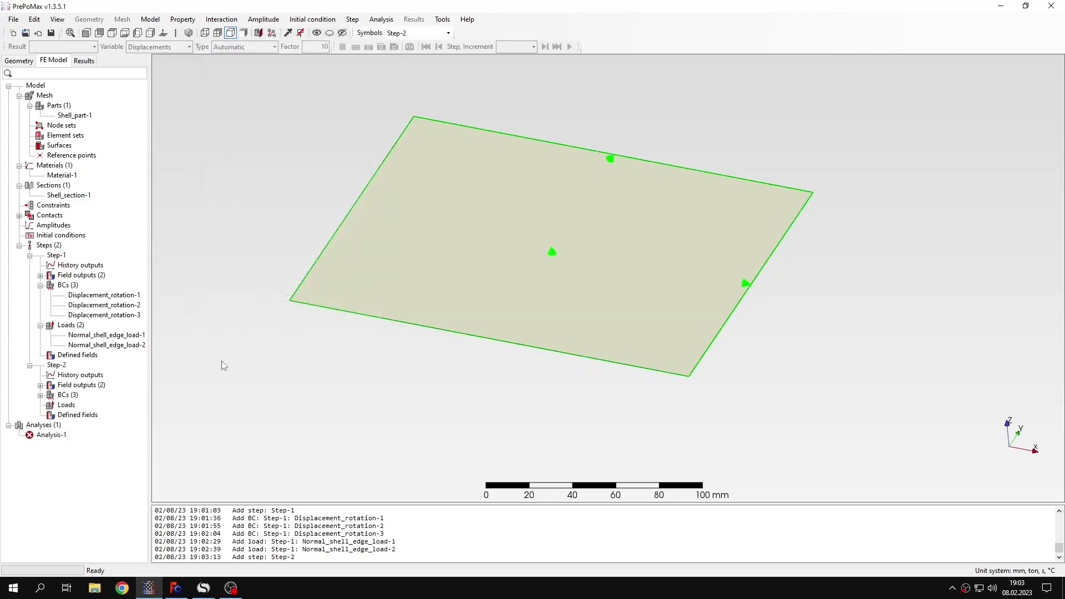
- Highlight Step-2's displacement BC edges, then show Step-1's boundary conditions with the edge preloads
{"action": "left_click", "coordinate": [40, 396]}
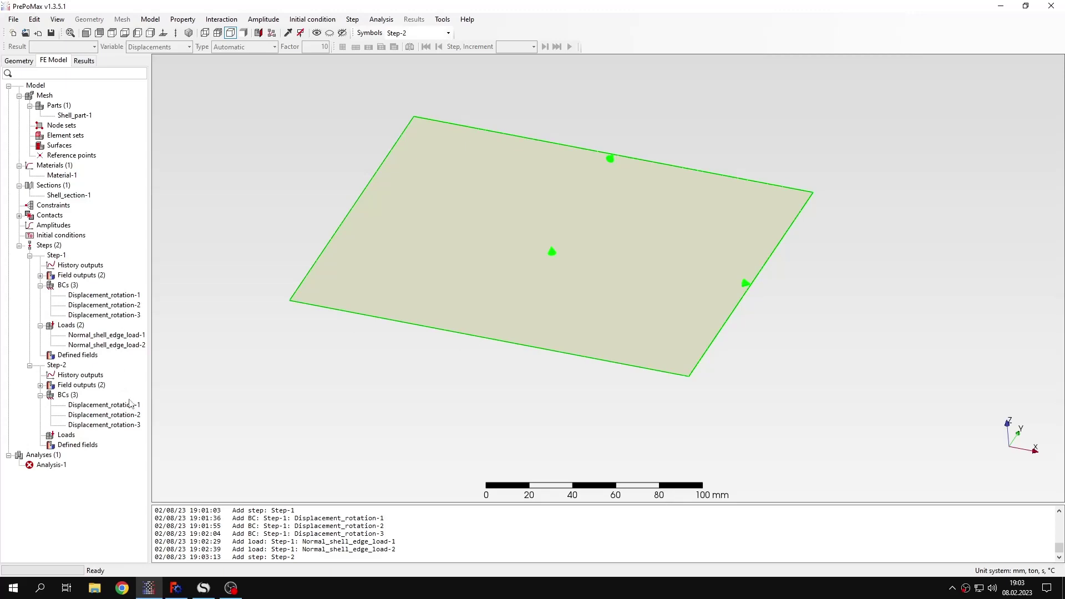
{"action": "left_click", "coordinate": [134, 415]}
{"action": "left_click", "coordinate": [135, 425]}
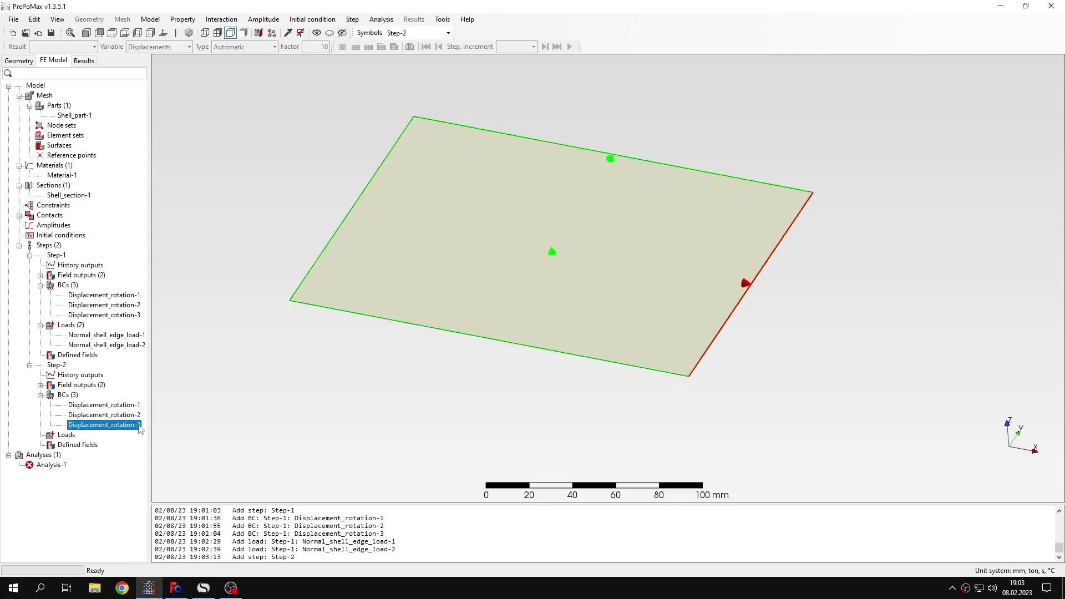
{"action": "left_click", "coordinate": [224, 422]}
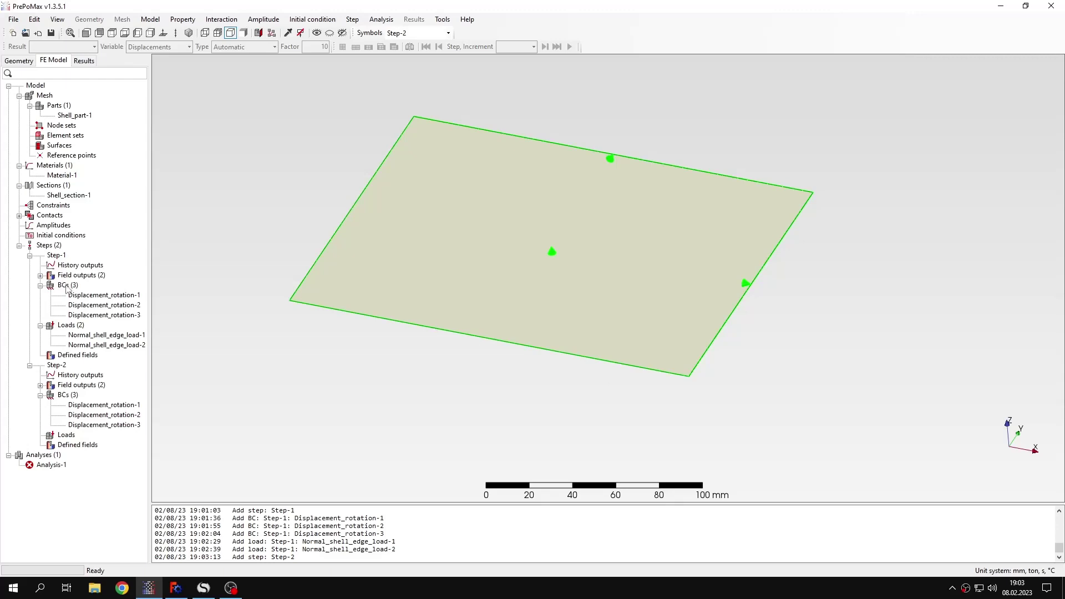
{"action": "right_click", "coordinate": [105, 314]}
{"action": "left_click", "coordinate": [210, 252]}
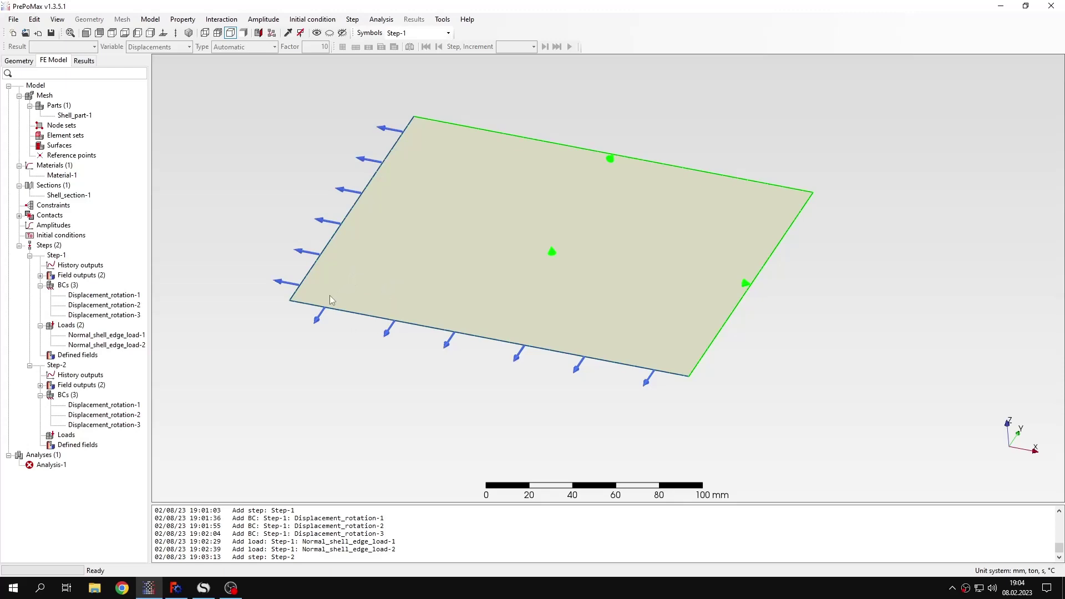
- Deactivate preload Step-1 and rerun Analysis-1, overwriting the existing analysis files
{"action": "right_click", "coordinate": [58, 258]}
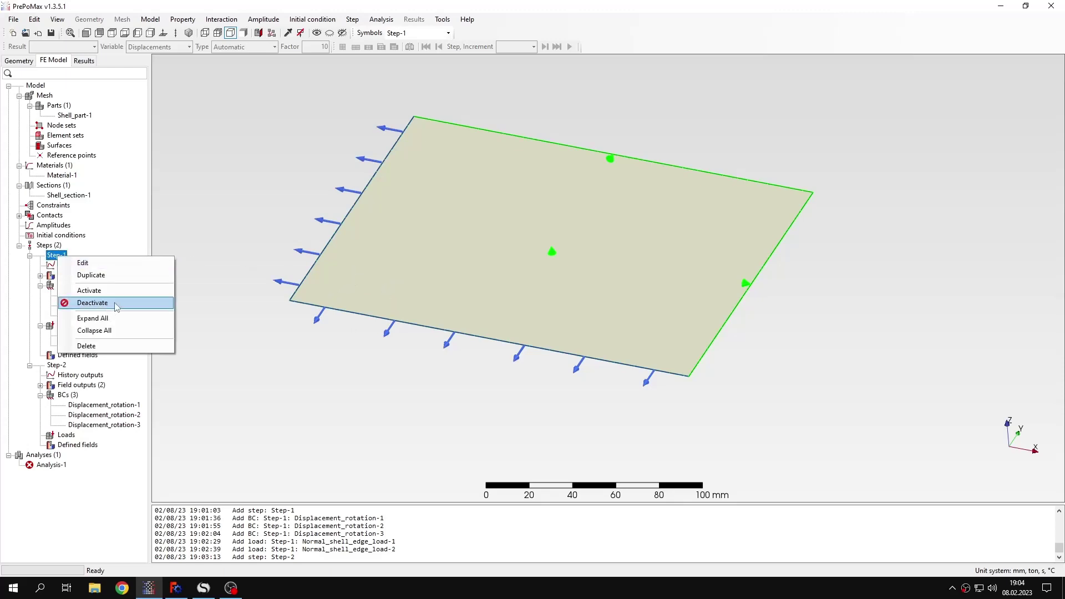
{"action": "left_click", "coordinate": [83, 302]}
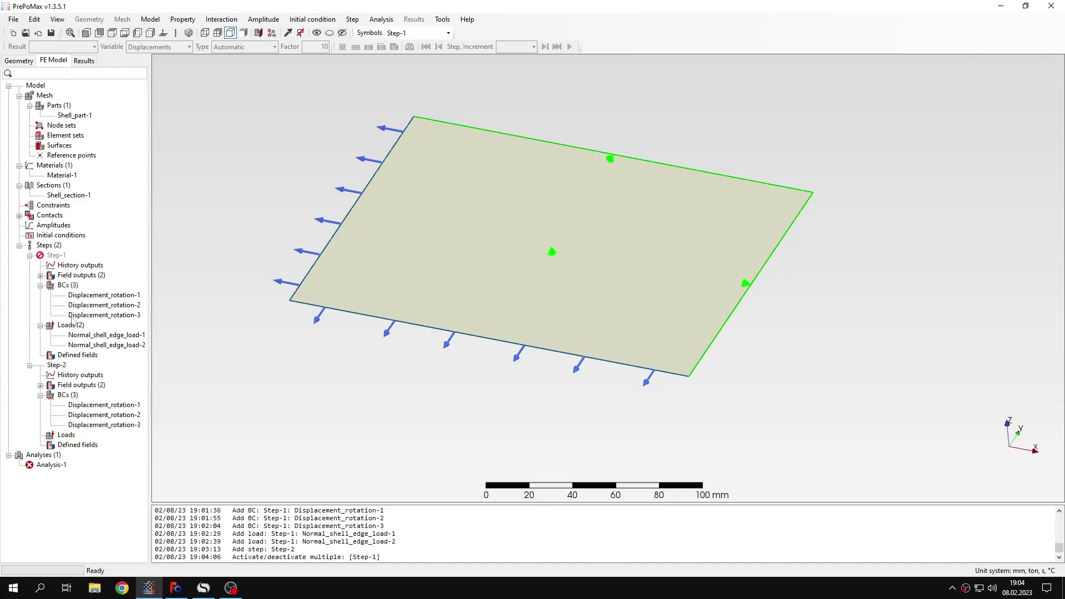
{"action": "right_click", "coordinate": [60, 465]}
{"action": "left_click", "coordinate": [85, 487]}
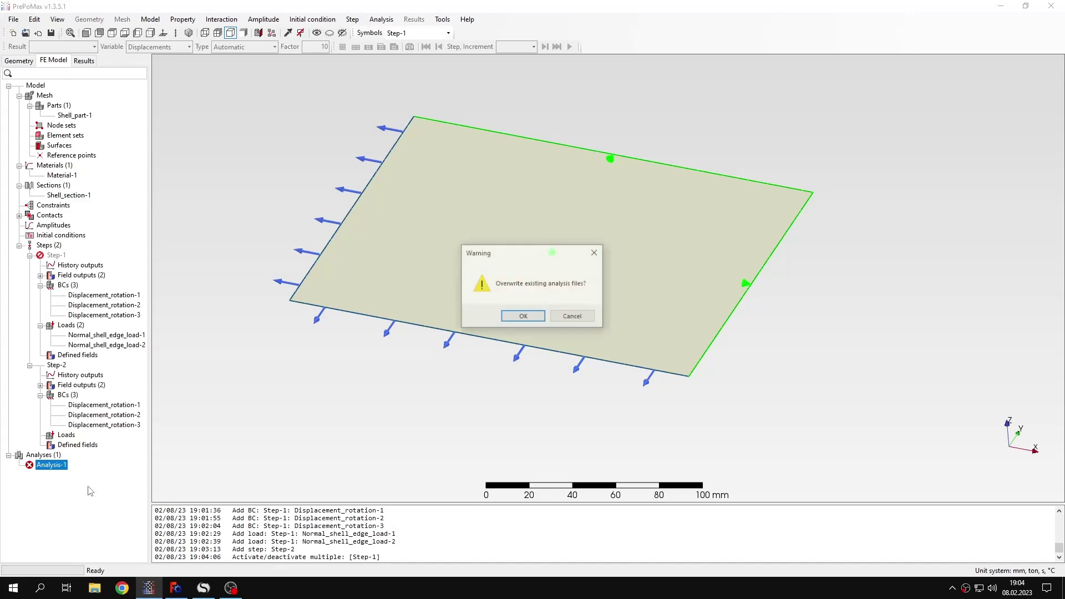
{"action": "left_click", "coordinate": [506, 316]}
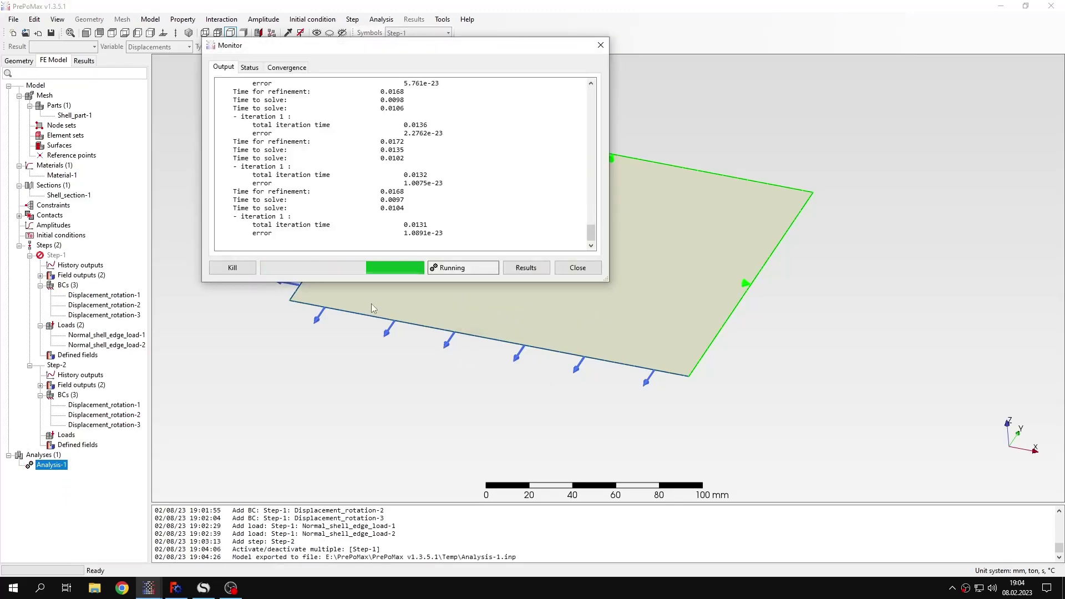
- Load the unpreloaded results, browse modes 2 and 3, then return to mode 1 at 676.346 Hz
{"action": "left_click", "coordinate": [526, 267]}
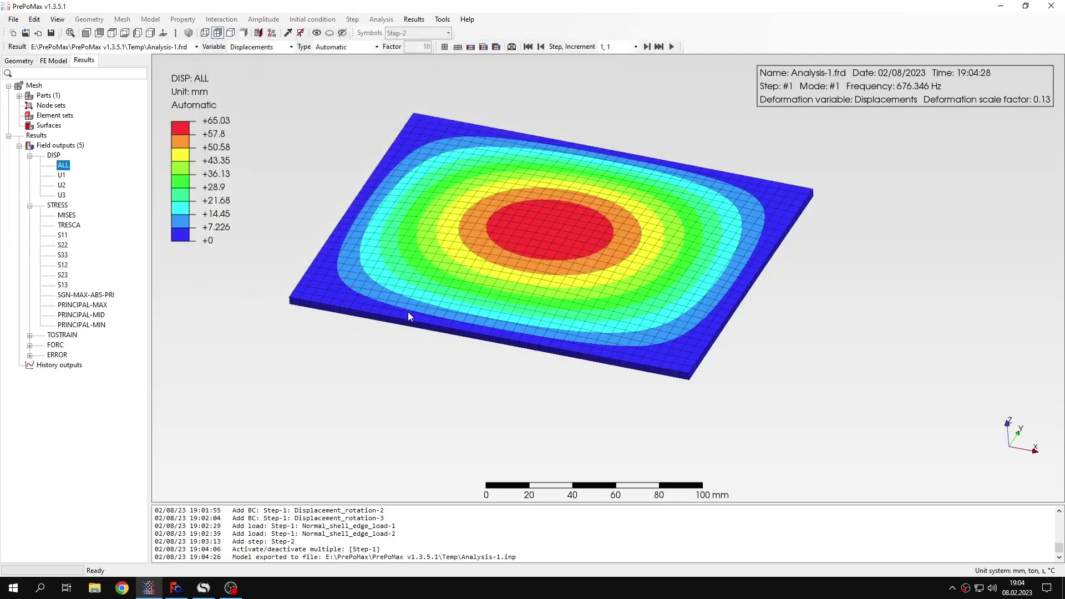
{"action": "left_click", "coordinate": [634, 46]}
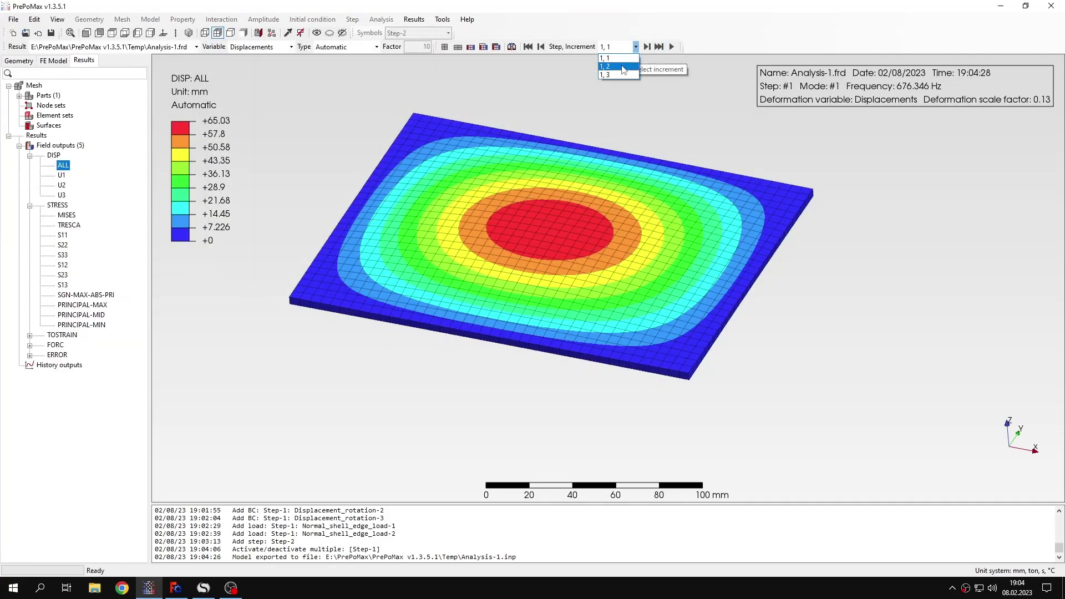
{"action": "left_click", "coordinate": [618, 64]}
{"action": "key", "text": "Down"}
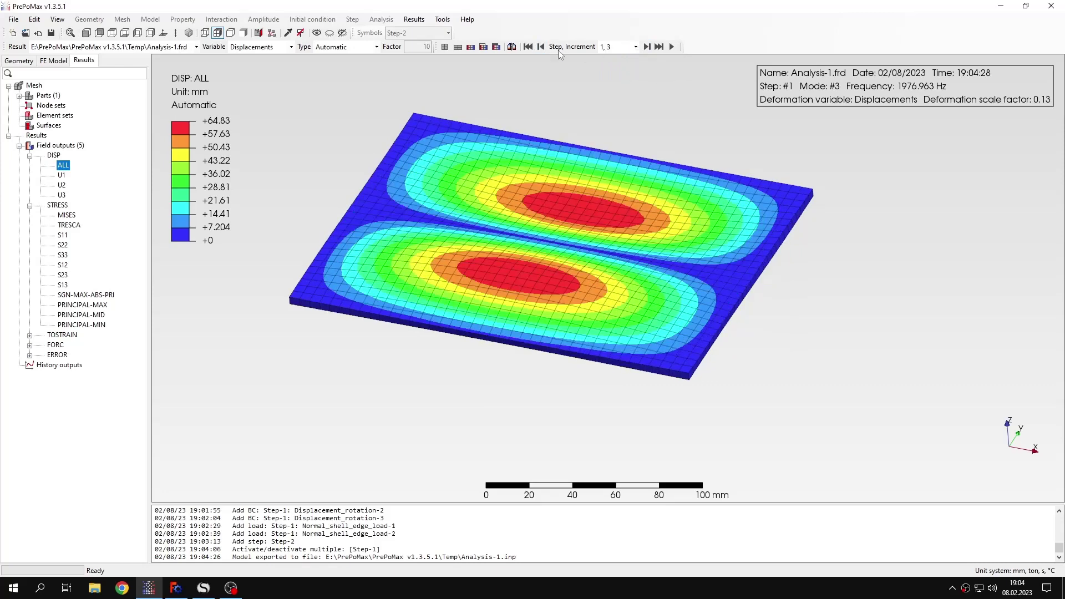
{"action": "left_click", "coordinate": [541, 47]}
{"action": "left_click", "coordinate": [541, 46]}
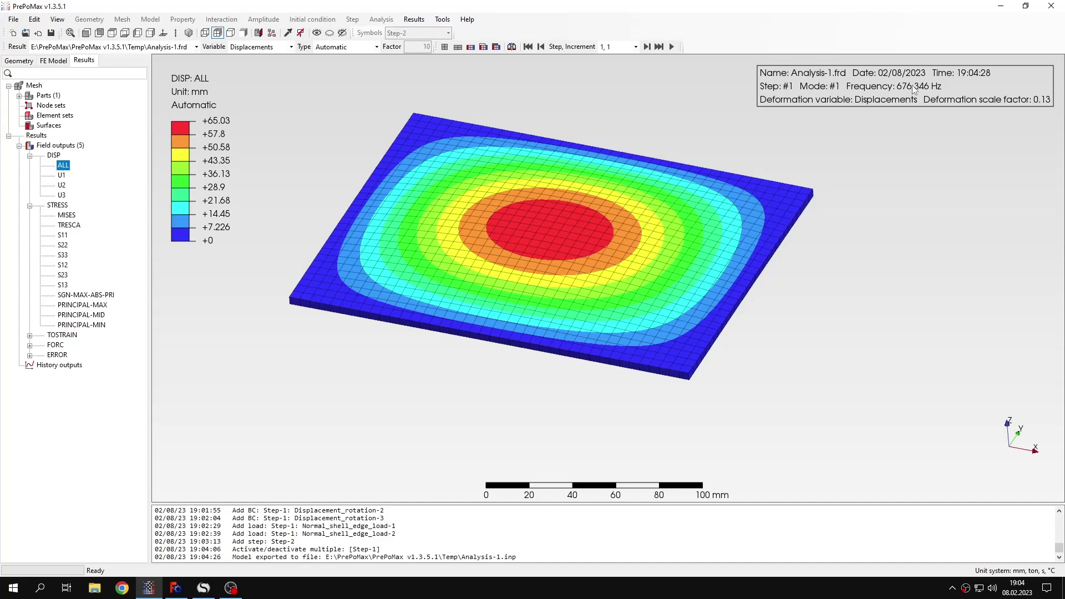
{"action": "left_click", "coordinate": [203, 587]}
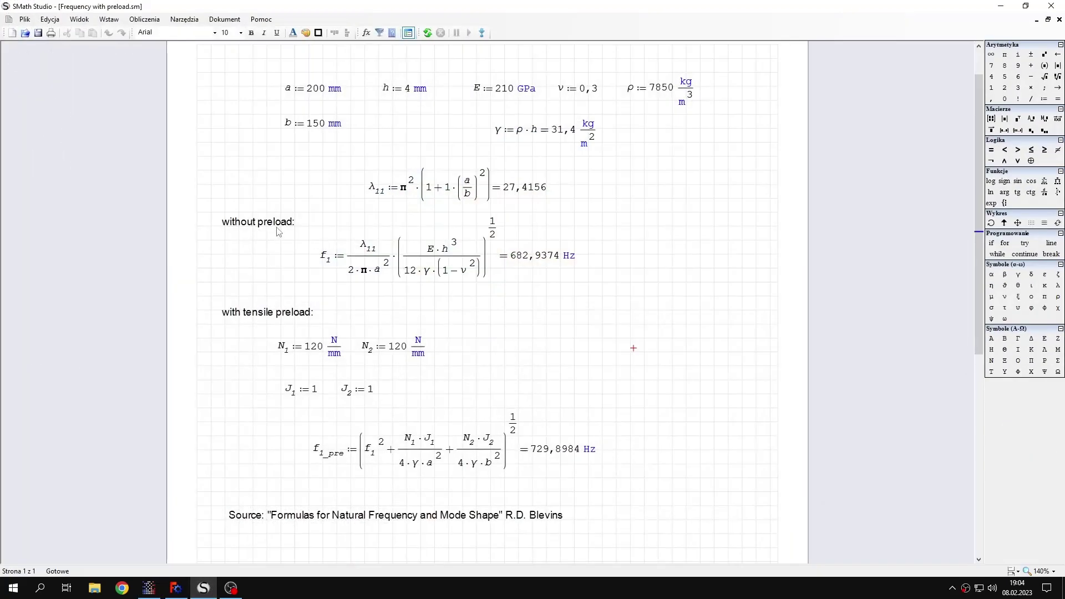
{"action": "mouse_move", "coordinate": [521, 260]}
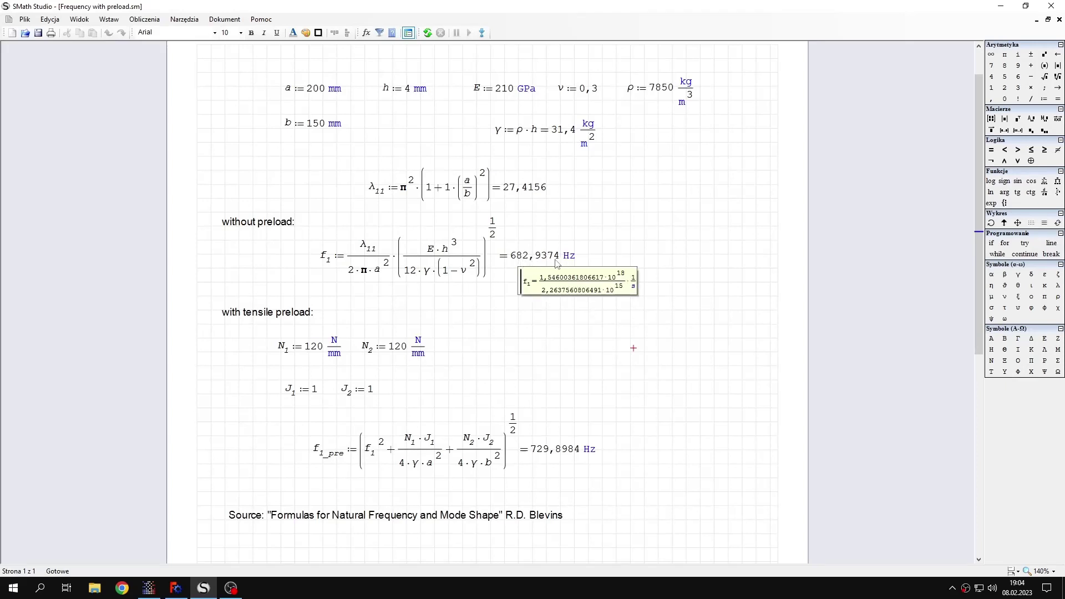
{"action": "mouse_move", "coordinate": [428, 358]}
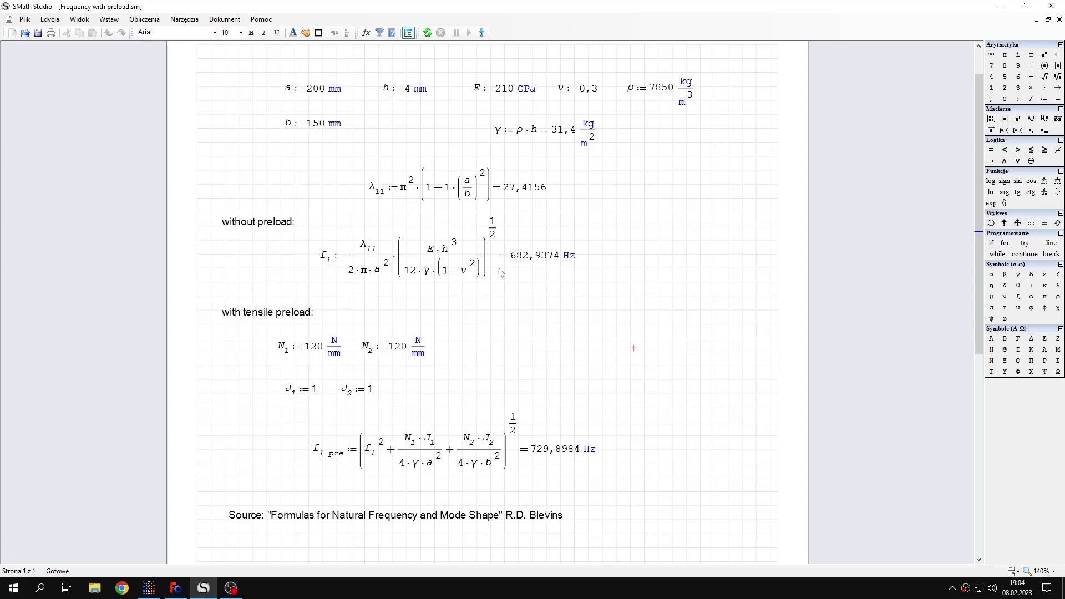
{"action": "left_click", "coordinate": [203, 588]}
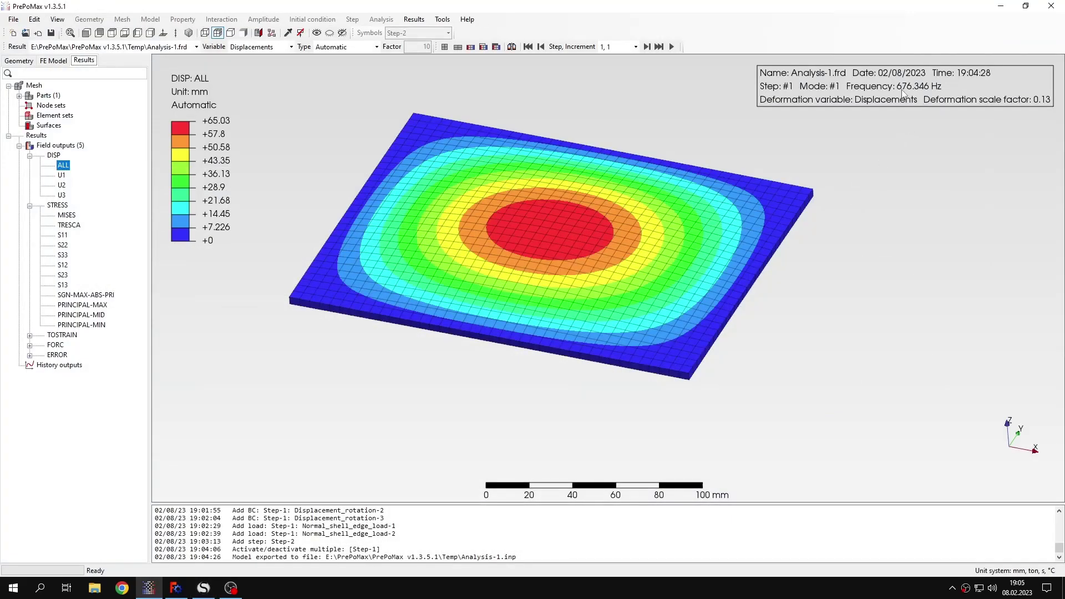
{"action": "left_click", "coordinate": [203, 588]}
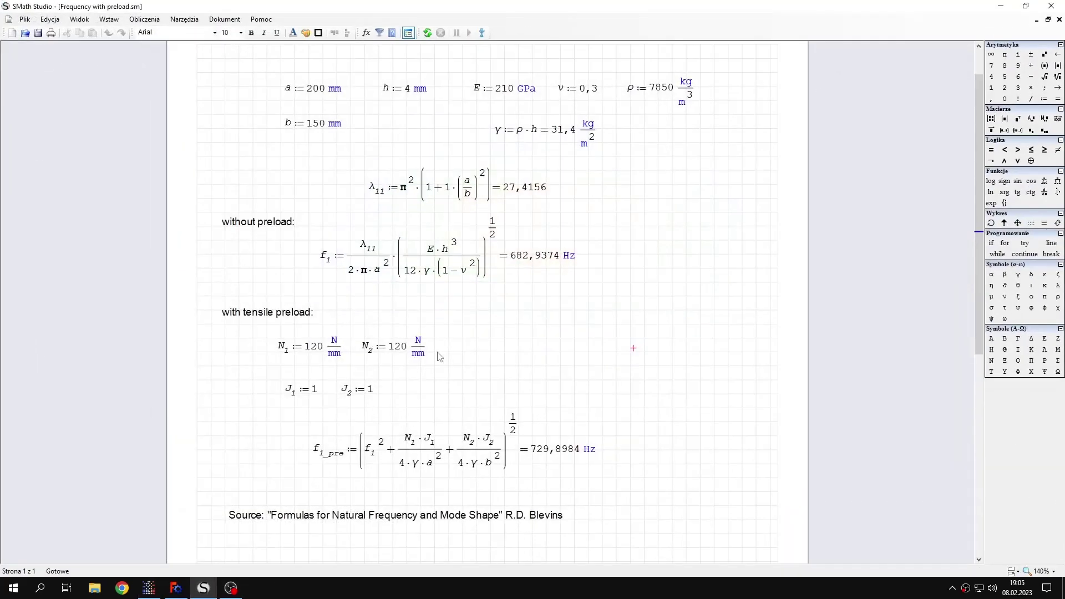
{"action": "left_click", "coordinate": [203, 588]}
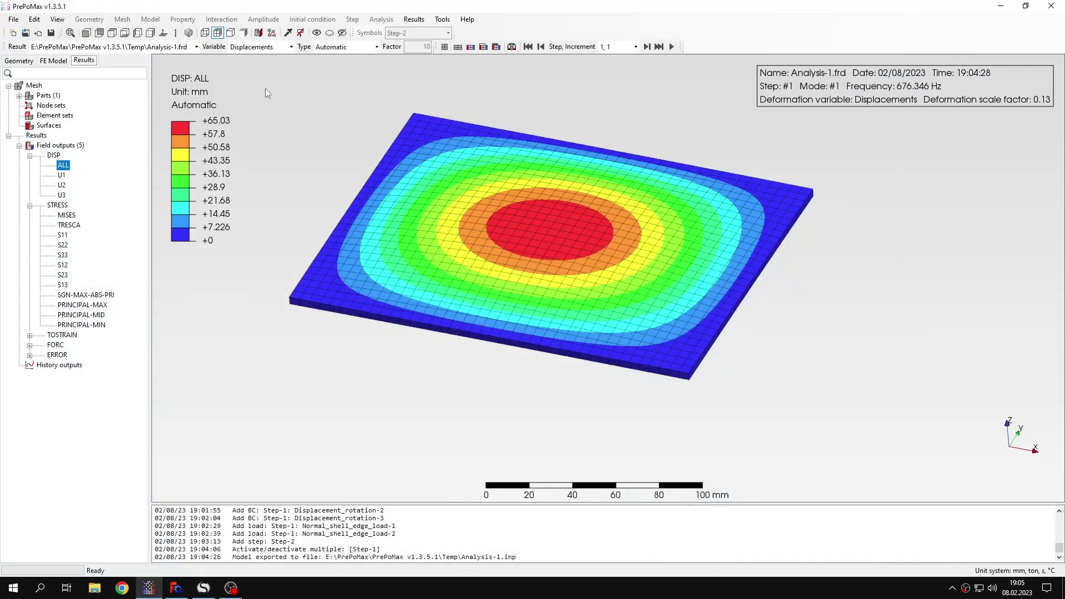
- Reactivate preload Step-1 in the FE Model tree and rerun Analysis-1, overwriting previous files
{"action": "left_click", "coordinate": [53, 61]}
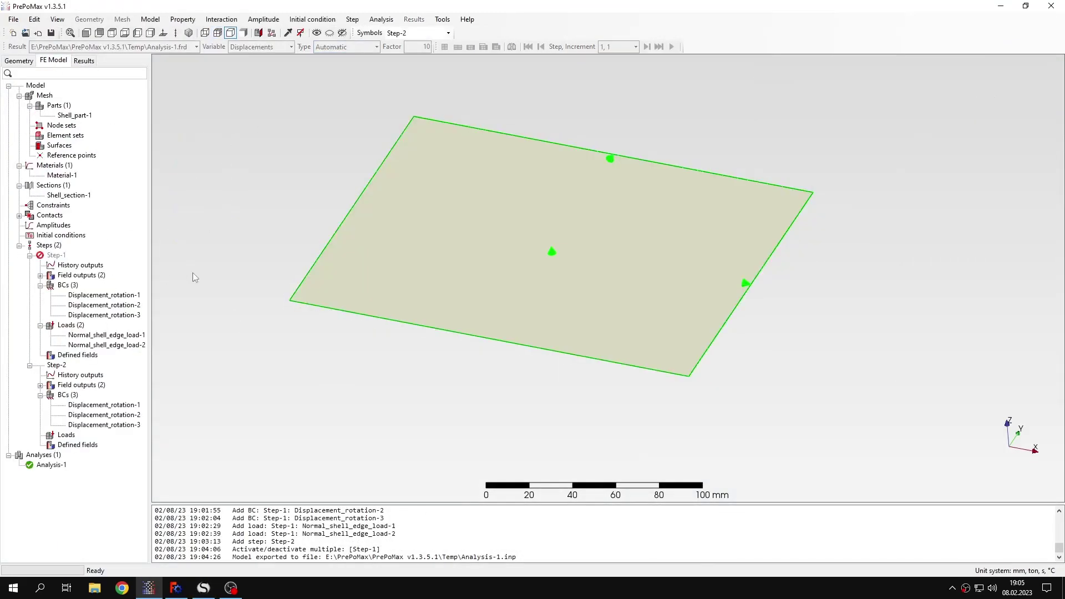
{"action": "right_click", "coordinate": [61, 256]}
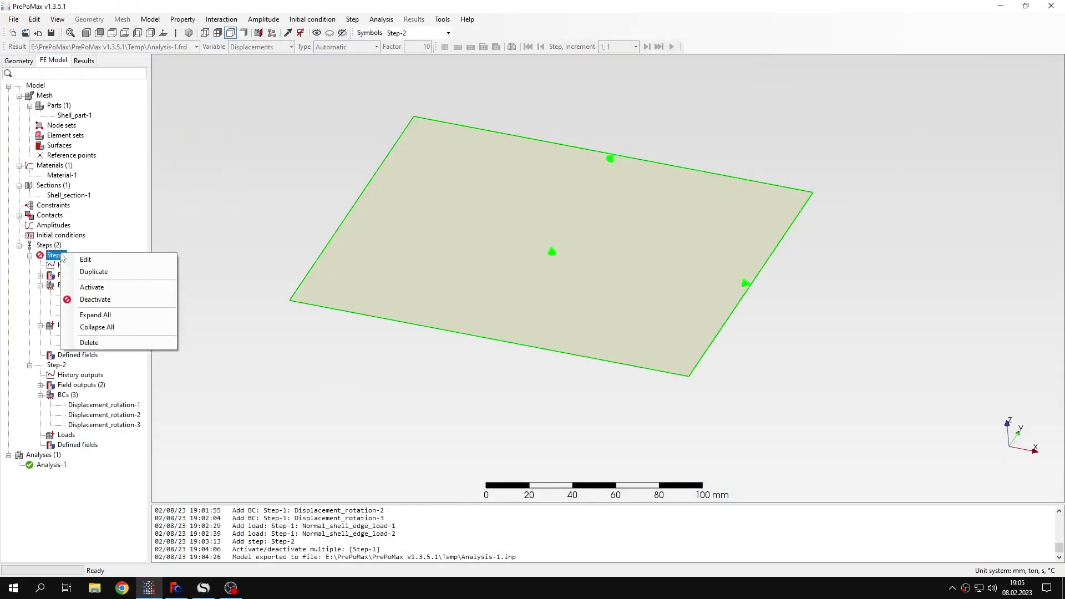
{"action": "left_click", "coordinate": [89, 288]}
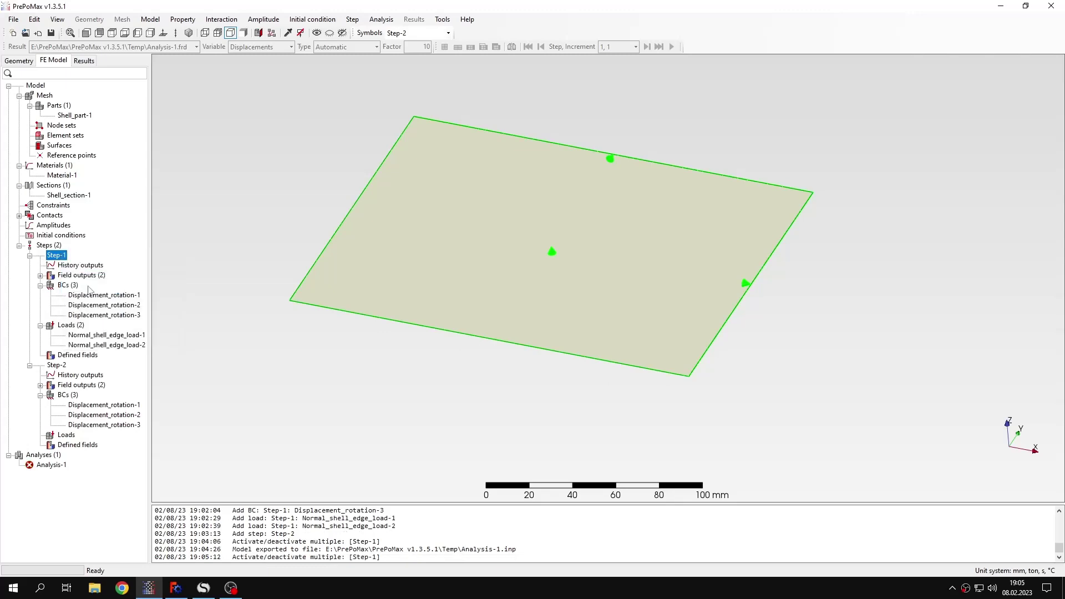
{"action": "right_click", "coordinate": [63, 469]}
{"action": "left_click", "coordinate": [83, 485]}
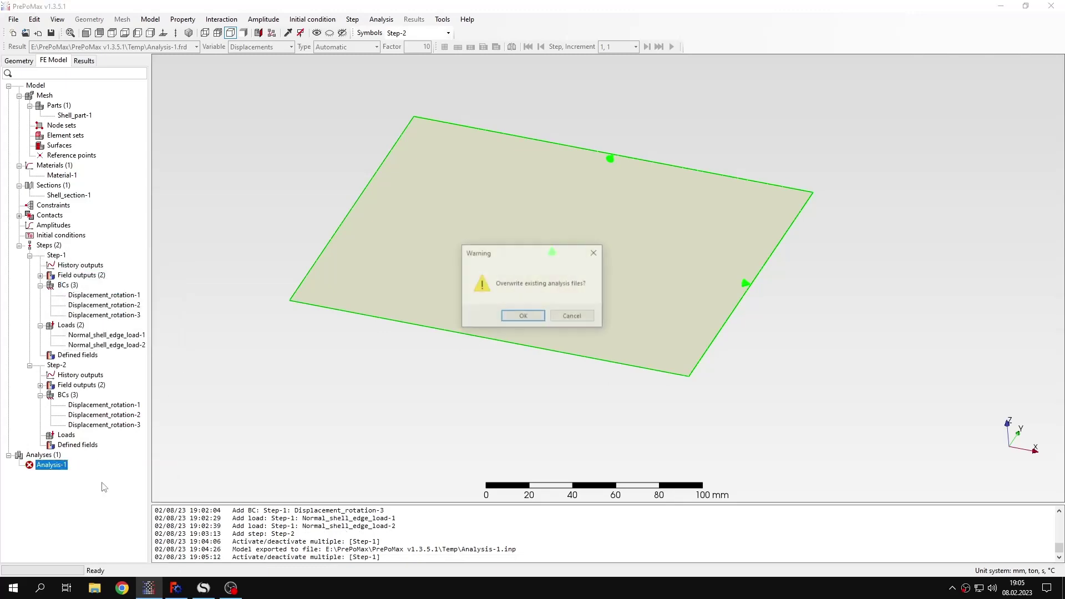
{"action": "left_click", "coordinate": [524, 316]}
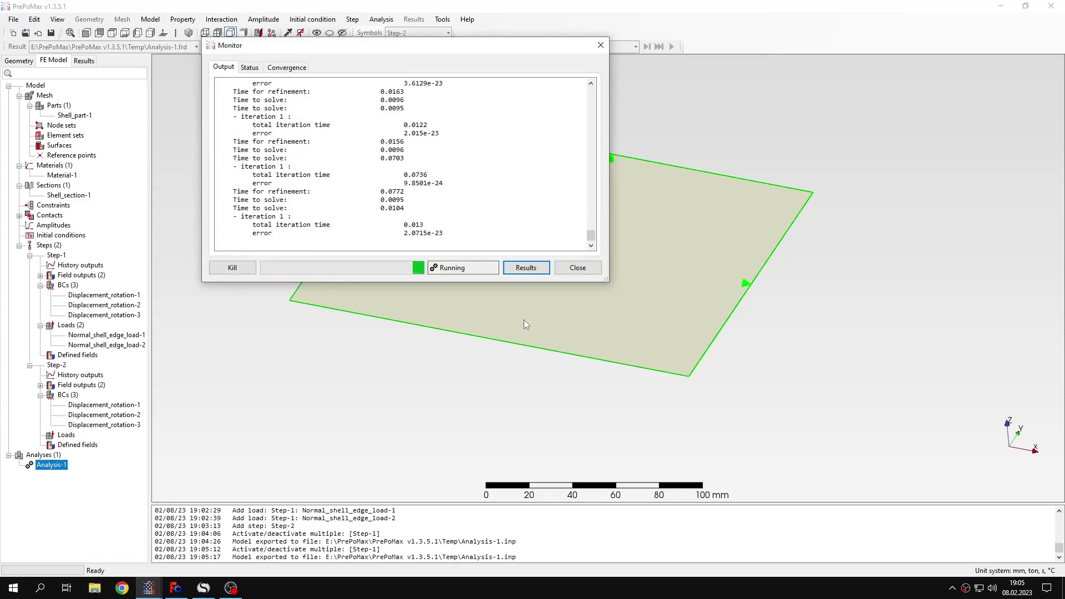
- Load preloaded results showing Step 2 mode 1 at 723.6792 Hz, and compare SMath's 729.8984 Hz estimate
{"action": "left_click", "coordinate": [525, 268]}
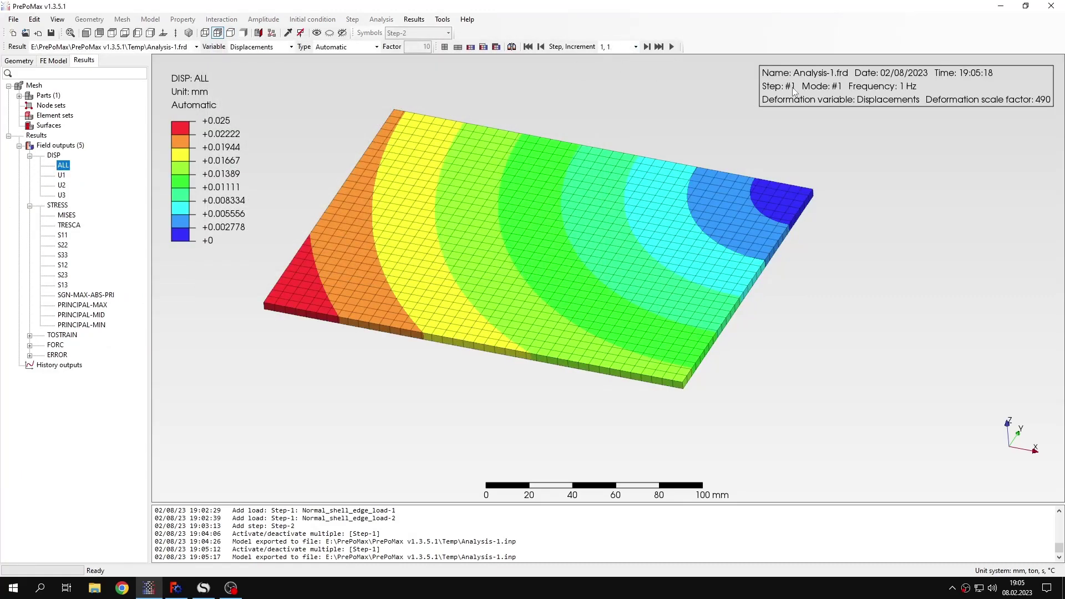
{"action": "left_click", "coordinate": [617, 50]}
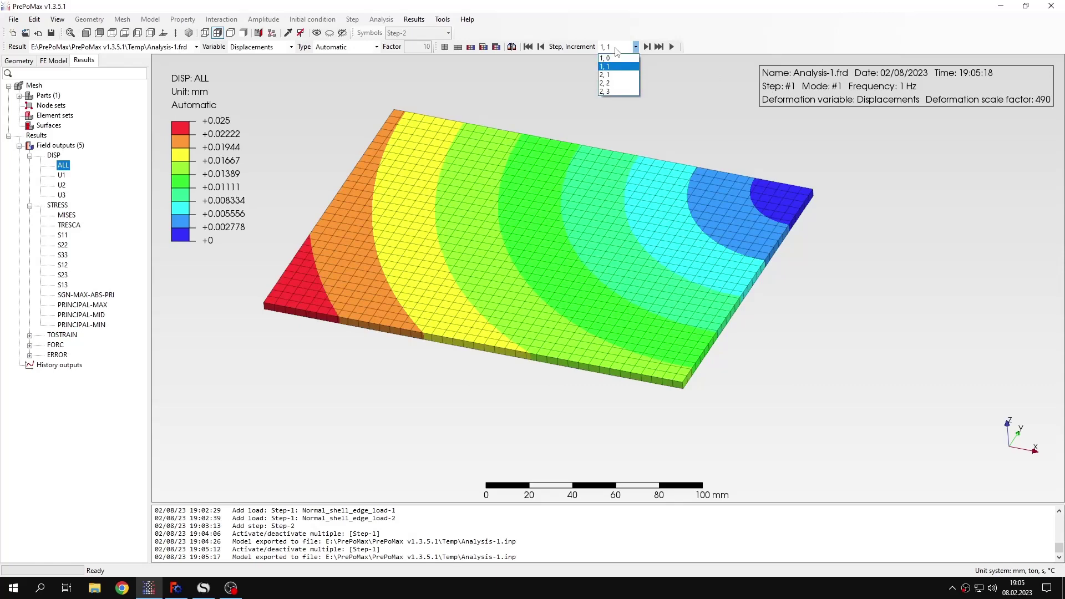
{"action": "left_click", "coordinate": [624, 75]}
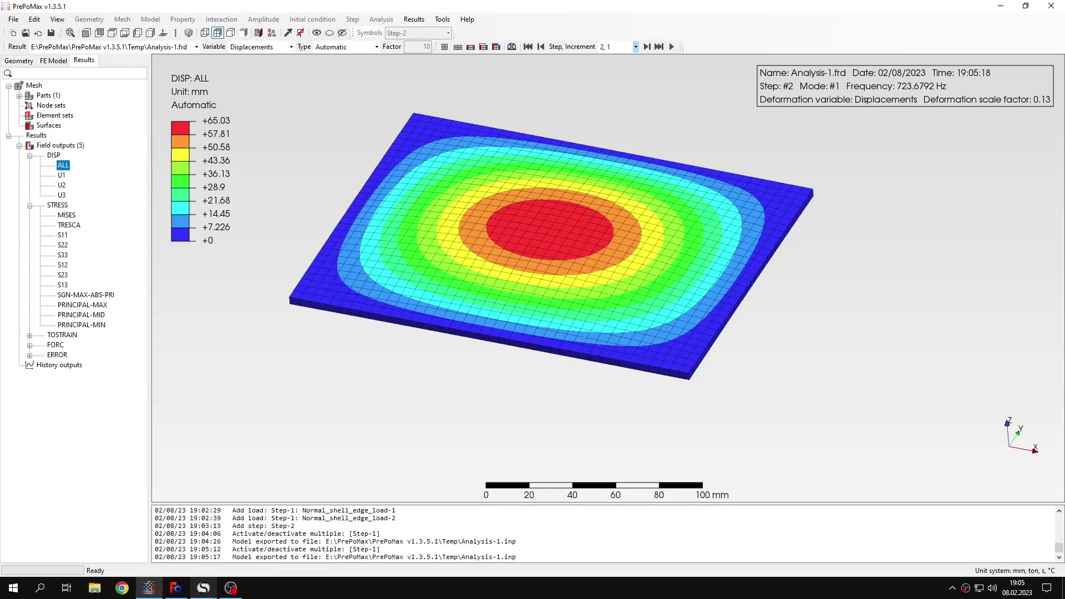
{"action": "left_click", "coordinate": [203, 588]}
{"action": "mouse_move", "coordinate": [543, 460]}
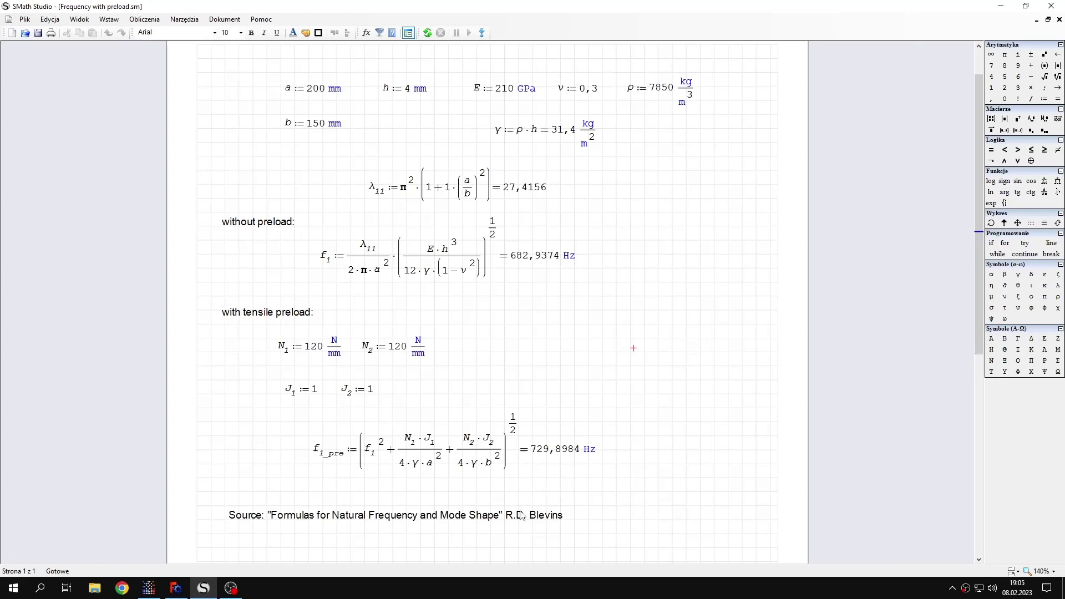
{"action": "left_click", "coordinate": [204, 589]}
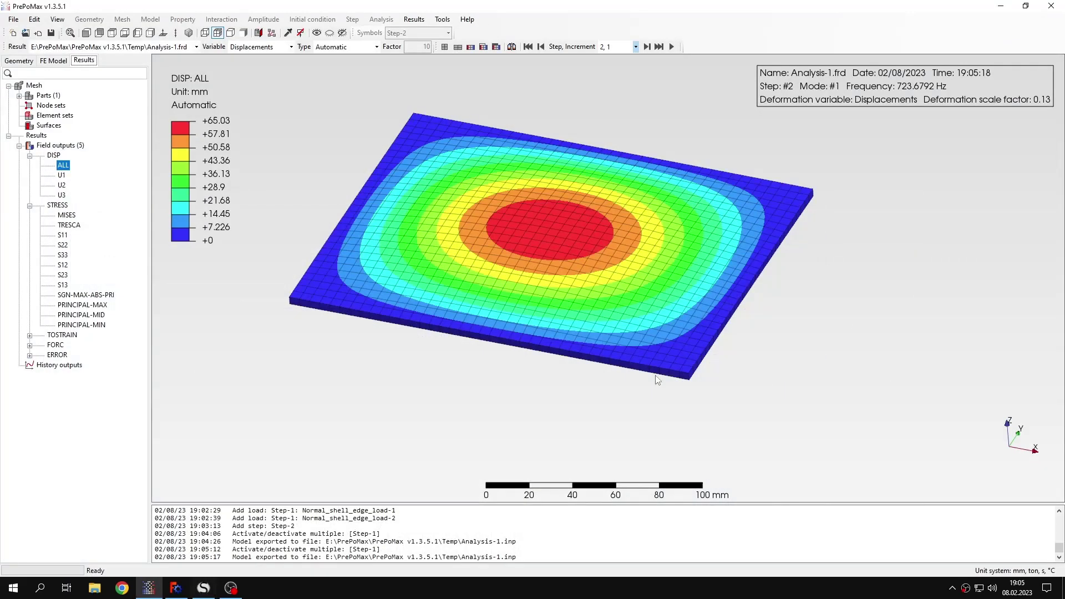